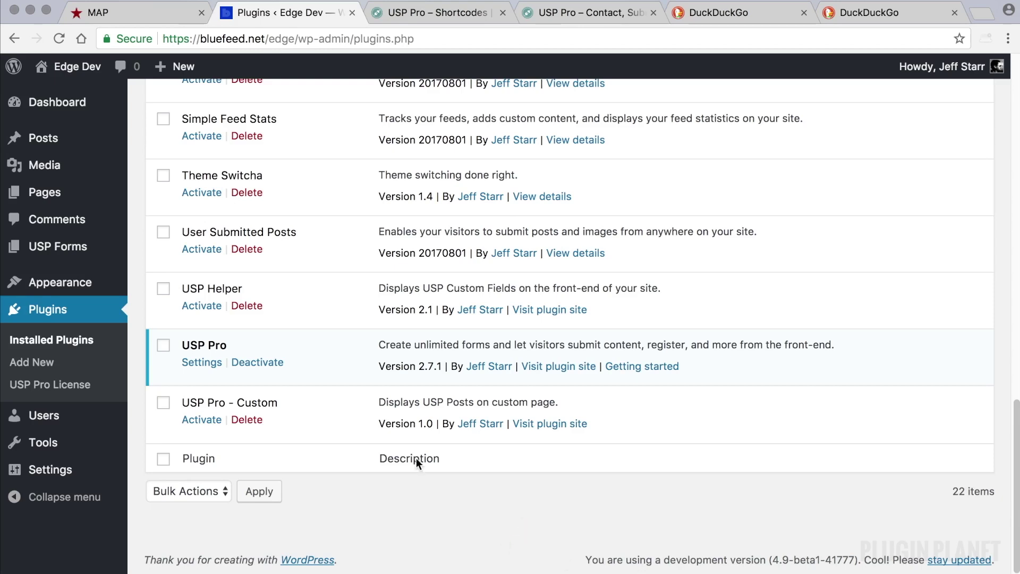
# Open the list of USP forms and start adding a new form.
pyautogui.moveTo(201, 341); pyautogui.dragTo(183, 344)
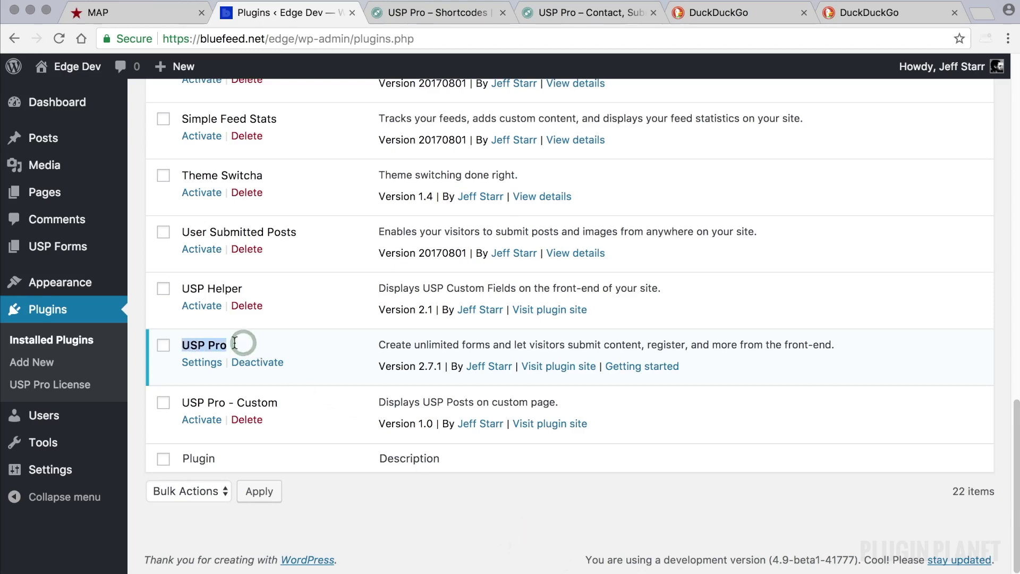
pyautogui.click(295, 344)
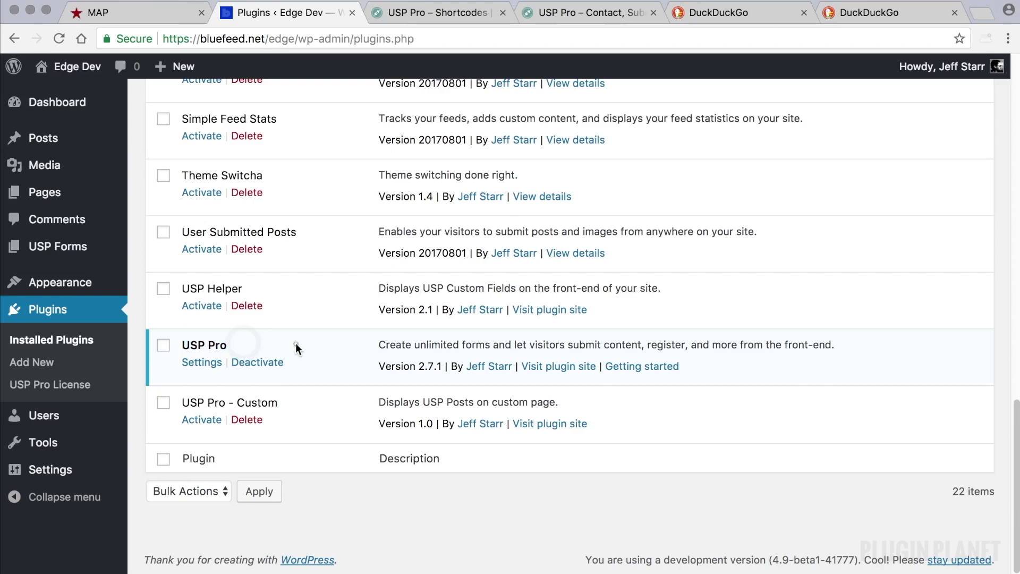
pyautogui.click(58, 246)
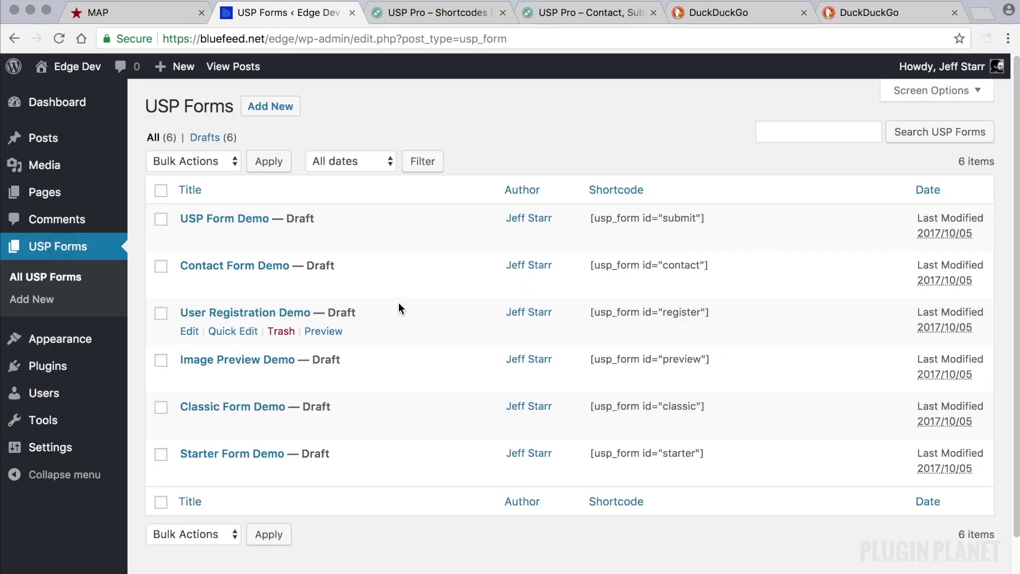
pyautogui.click(410, 109)
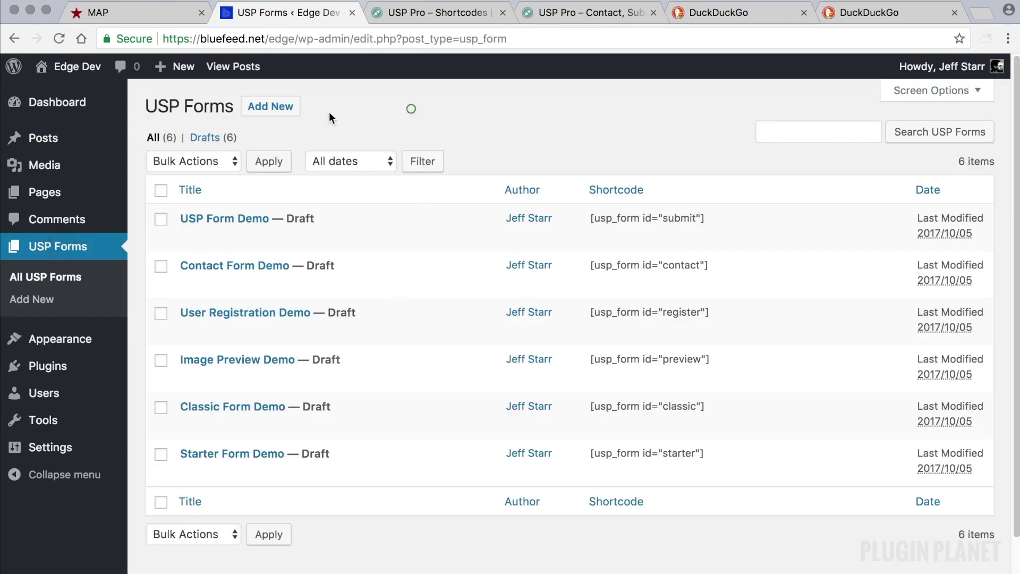
pyautogui.click(277, 106)
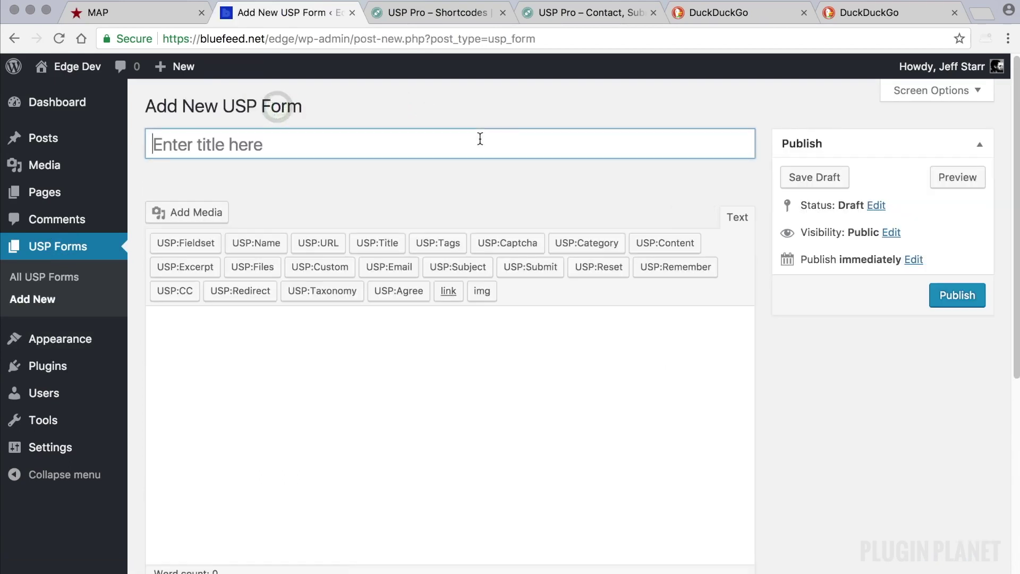
# Title the new form "Combo: Contact, Register, & Submit Form" and publish it.
pyautogui.click(480, 139)
pyautogui.write('Combo')
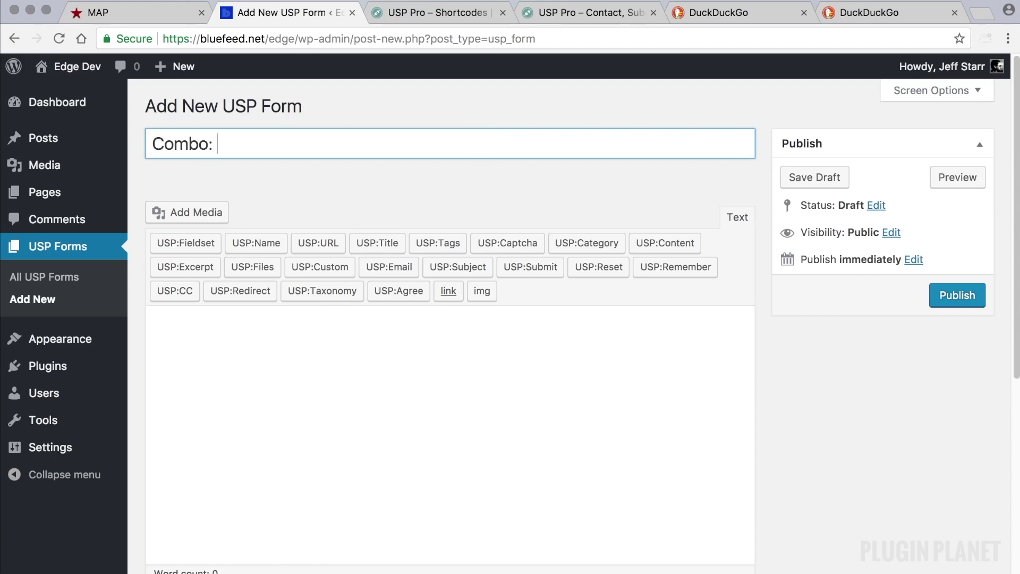
pyautogui.write(': Contact, Regis')
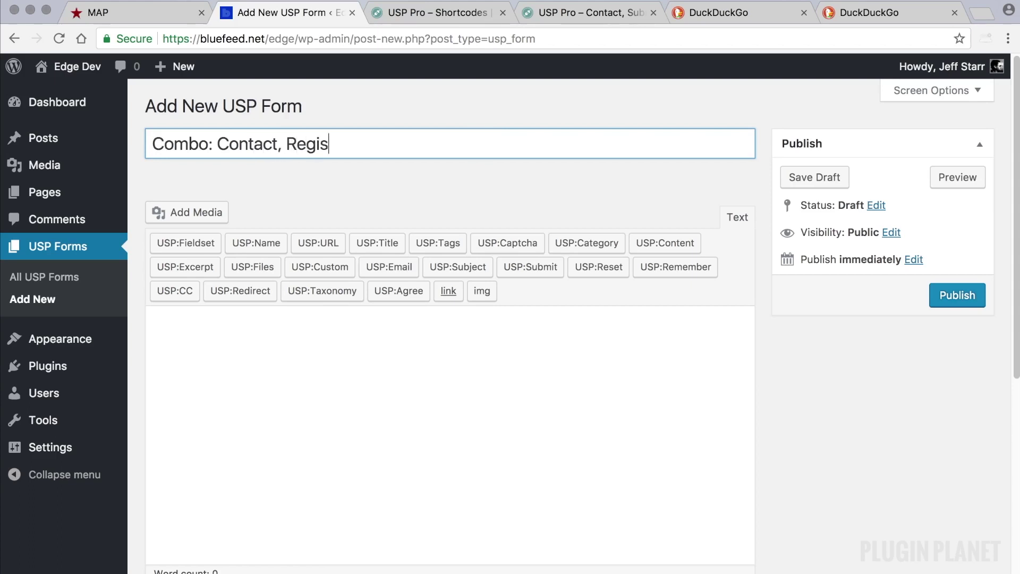
pyautogui.write('ter, & Submit Form')
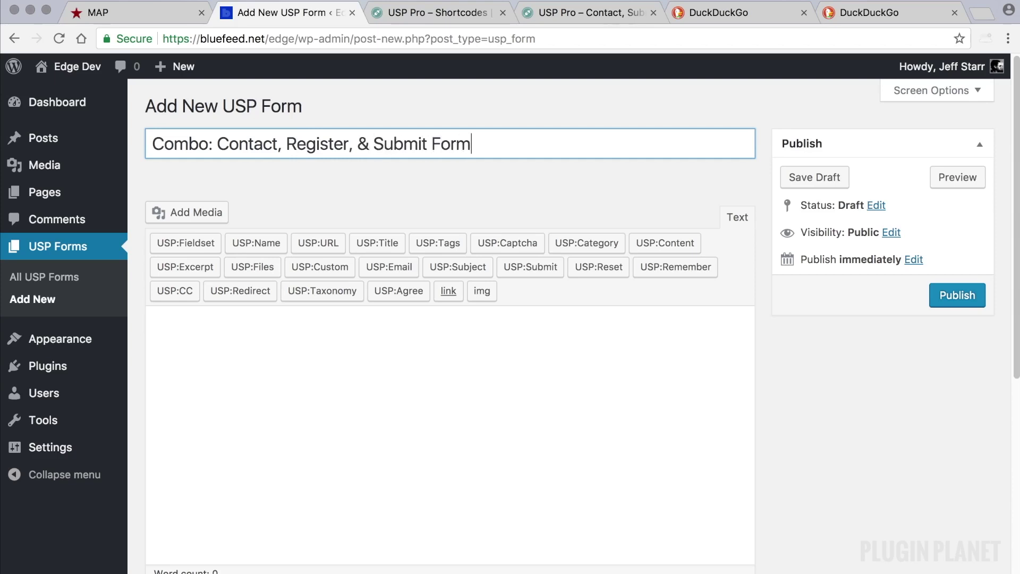
pyautogui.moveTo(483, 141); pyautogui.dragTo(152, 137)
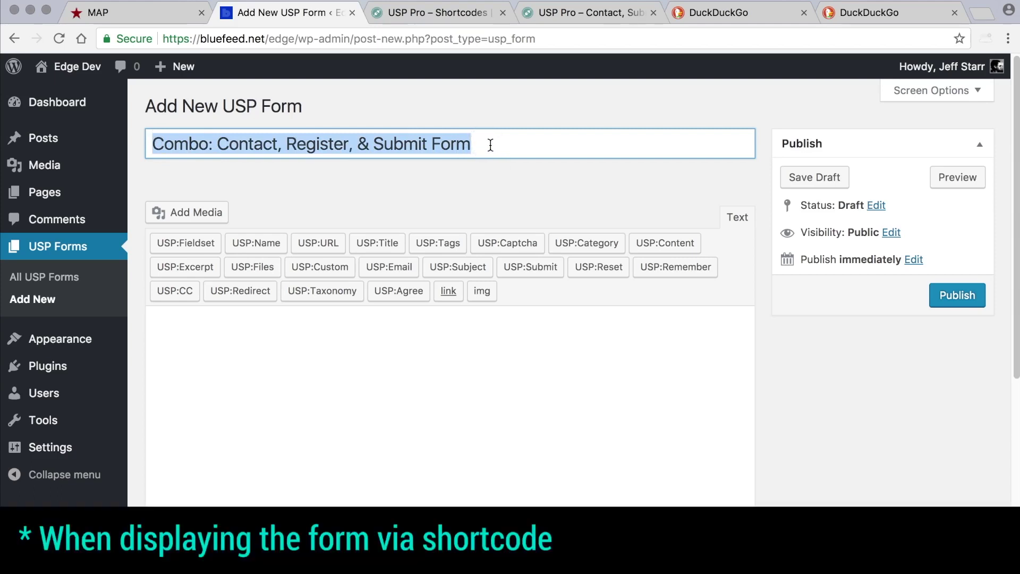
pyautogui.click(490, 145)
pyautogui.scroll(-2, 611, 332)
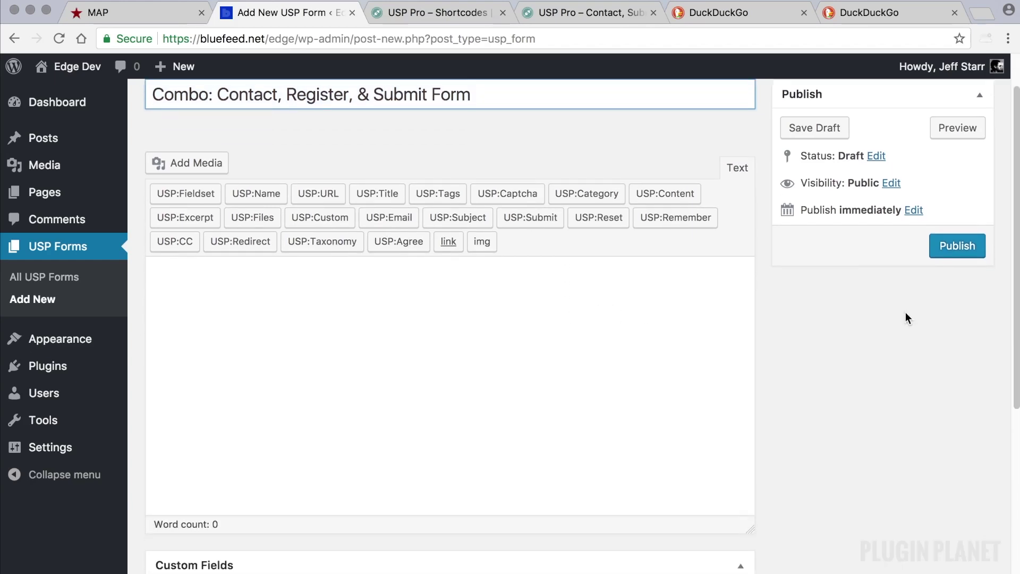
pyautogui.click(944, 248)
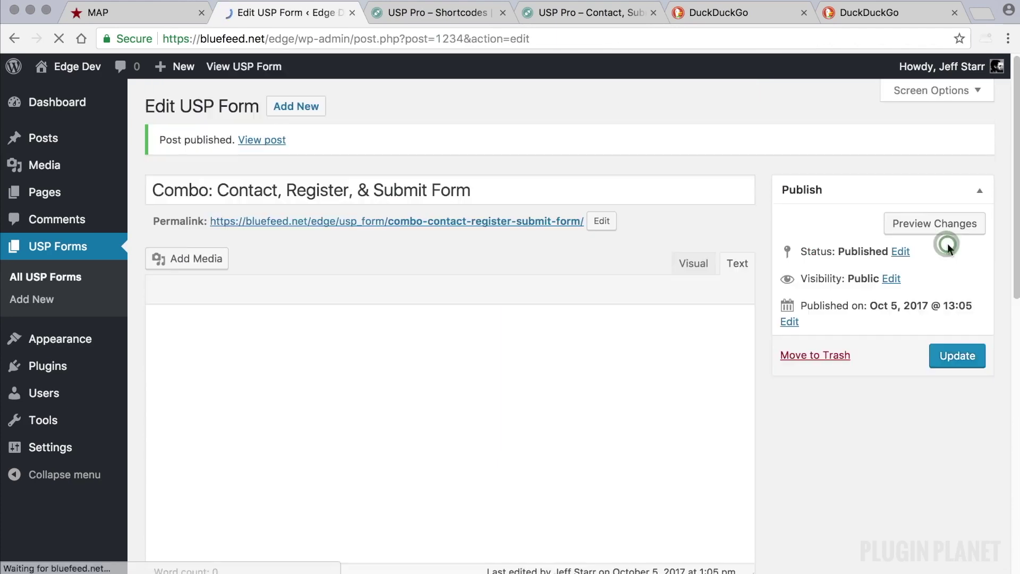
pyautogui.scroll(-3, 650, 365)
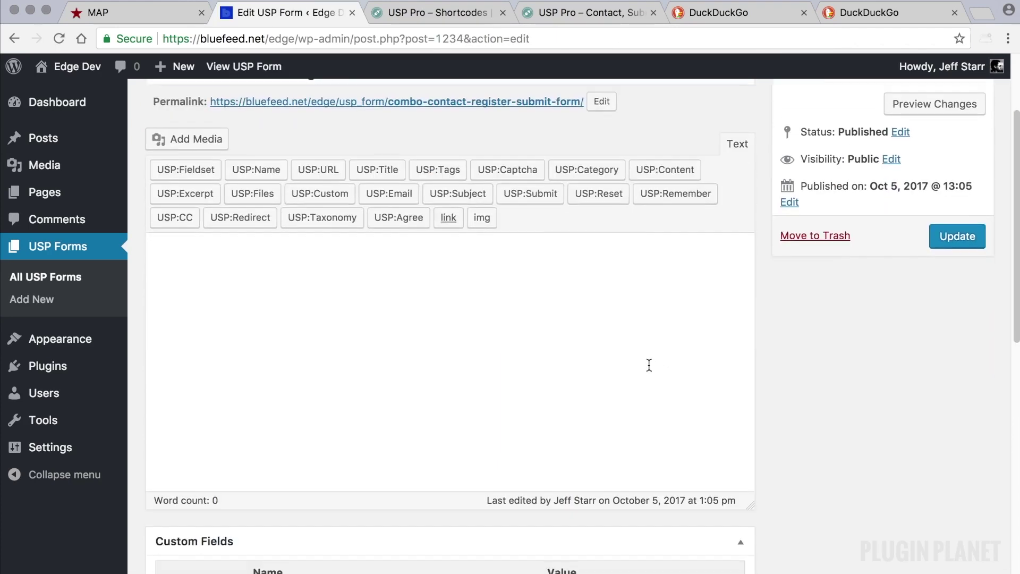
pyautogui.scroll(-2, 618, 345)
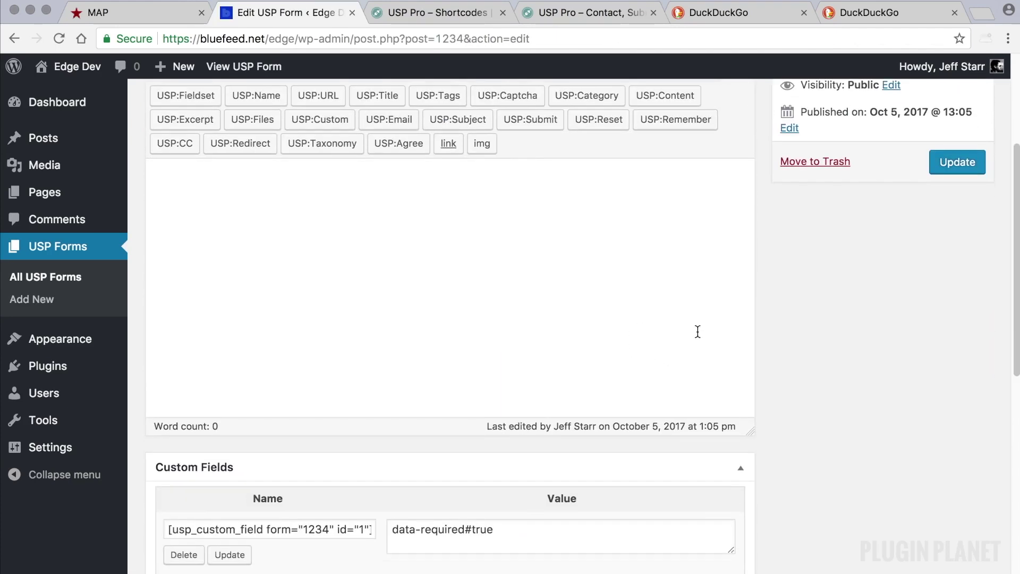
pyautogui.scroll(5, 693, 330)
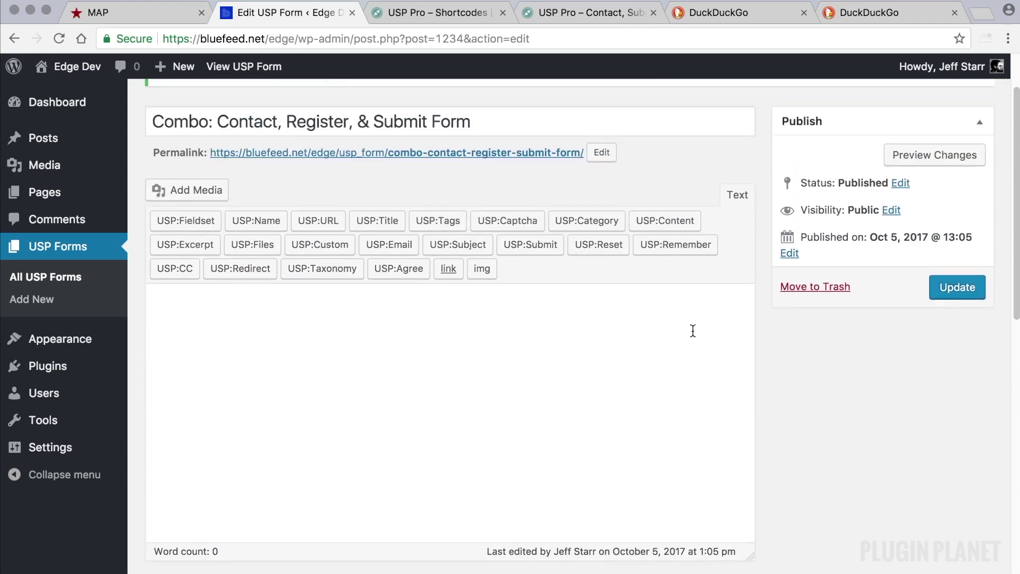
pyautogui.scroll(-1, 693, 331)
pyautogui.tripleClick(489, 100)
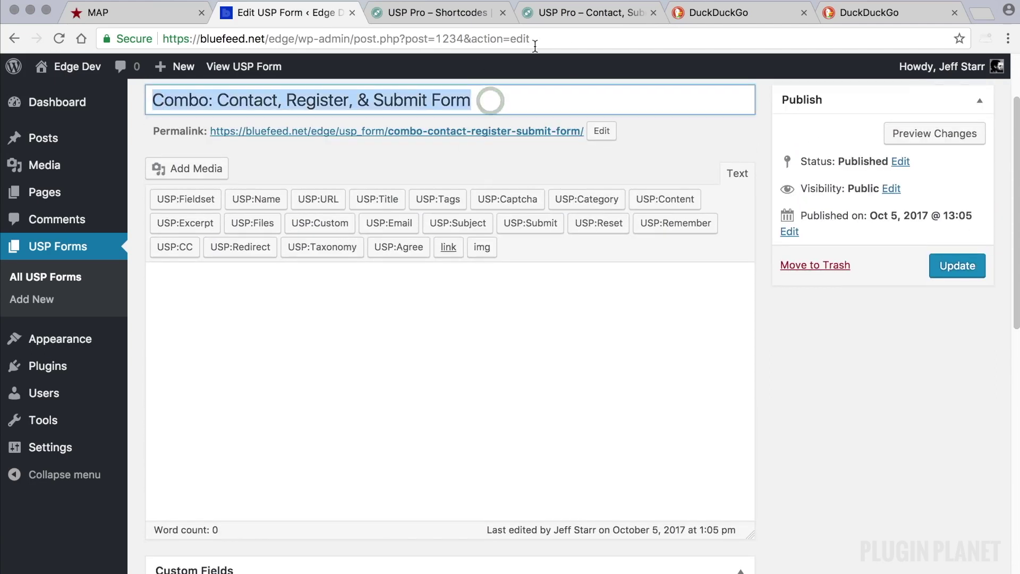
# Examine the Plugin Planet tutorial on contact, submit, and register forms, including its note, minimum required fields and hidden fields.
pyautogui.click(579, 11)
pyautogui.scroll(-5, 623, 244)
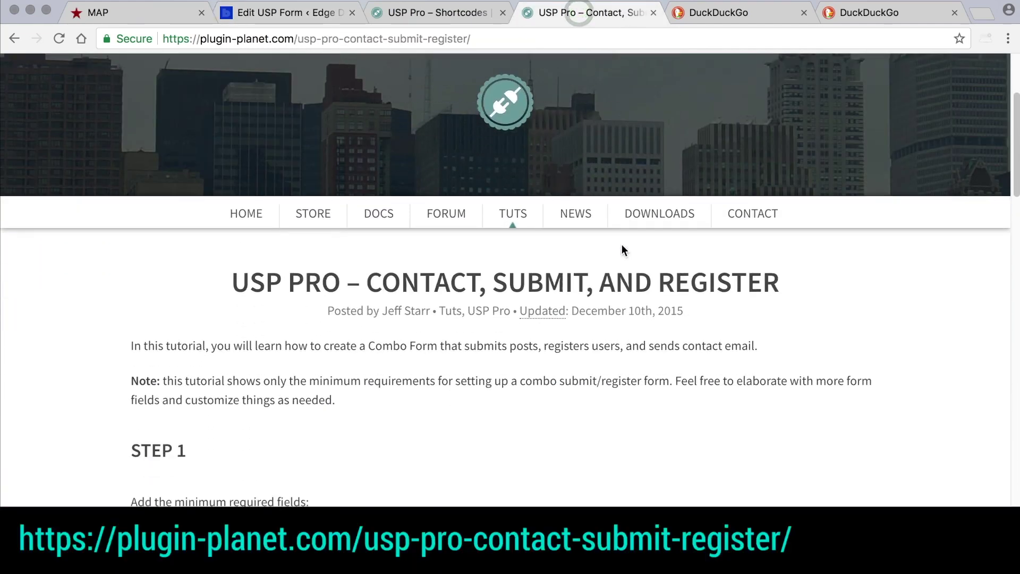
pyautogui.scroll(-2, 622, 246)
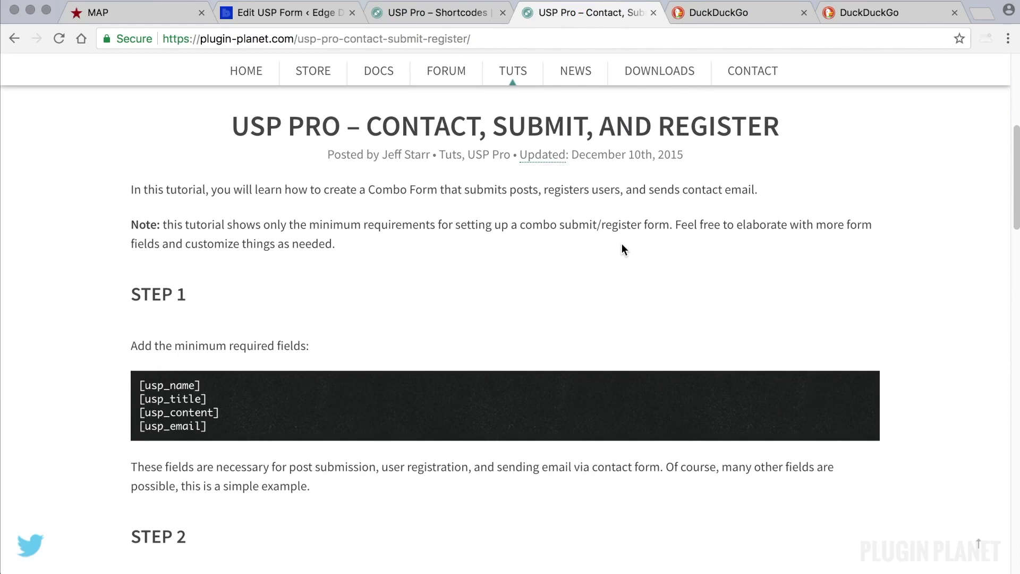
pyautogui.scroll(-3, 617, 249)
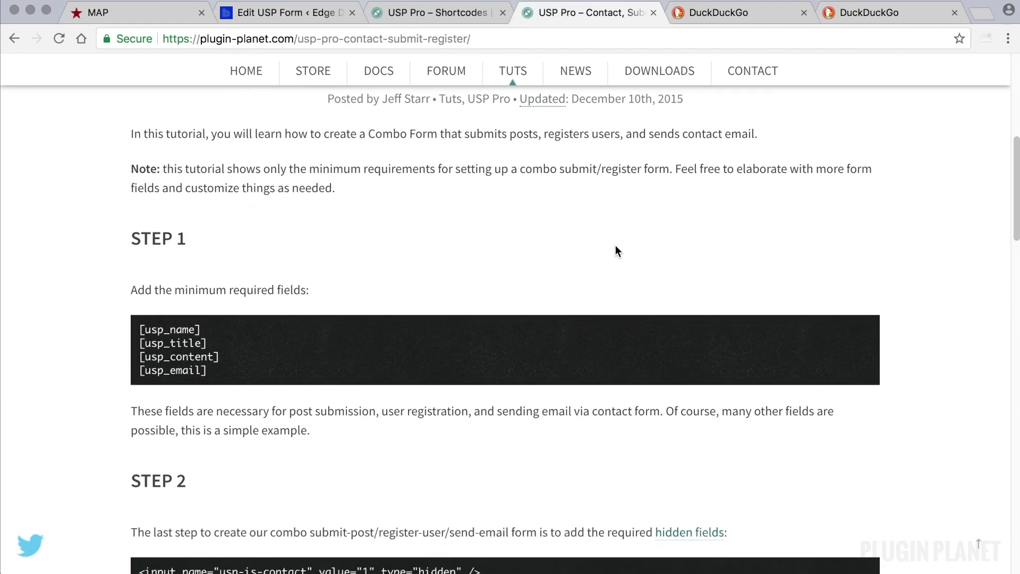
pyautogui.scroll(-1, 616, 246)
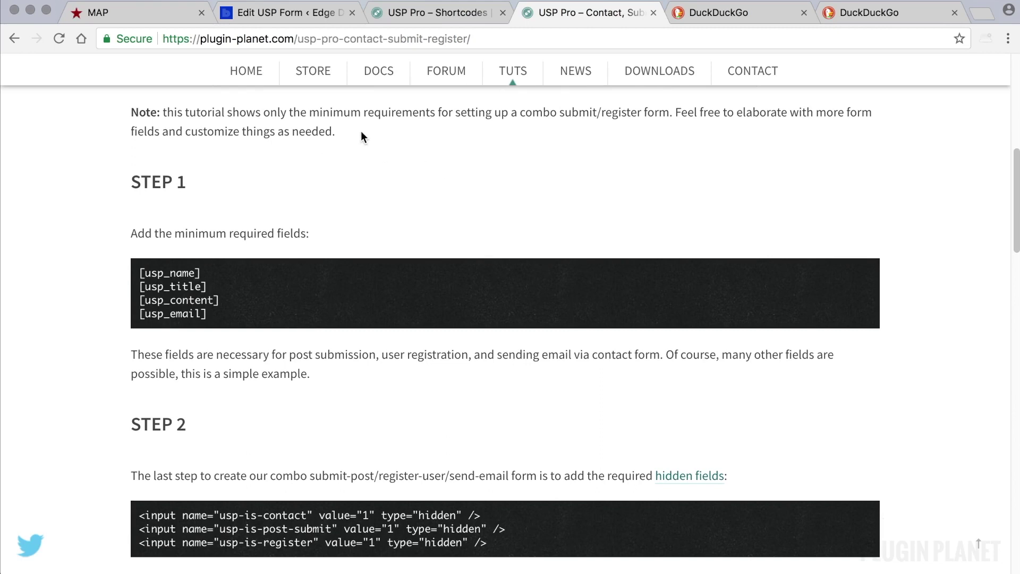
pyautogui.scroll(1, 362, 132)
pyautogui.moveTo(357, 131); pyautogui.dragTo(131, 117)
pyautogui.click(356, 157)
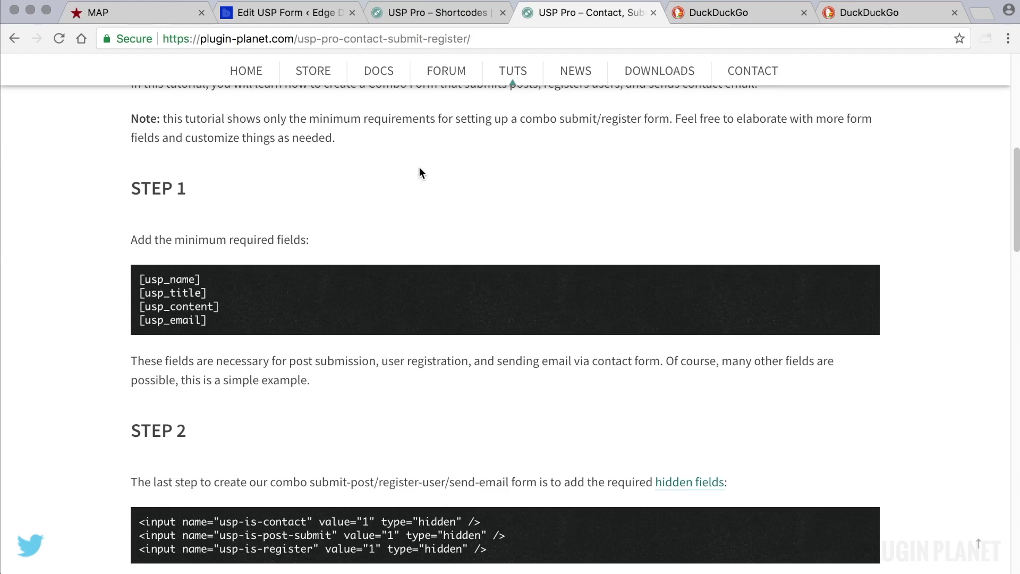
pyautogui.scroll(-3, 420, 169)
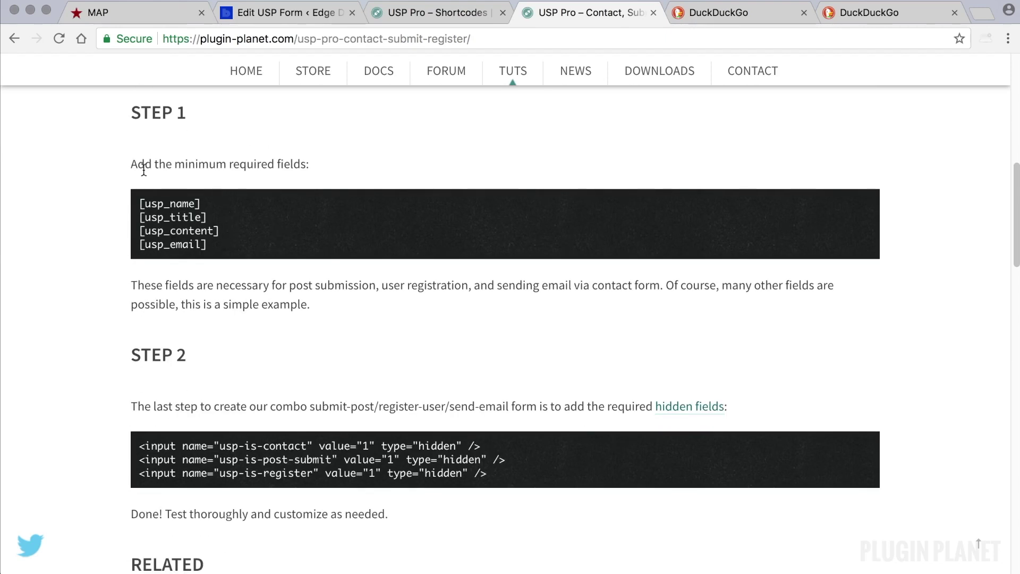
# Copy the tutorial's [usp_name], [usp_title], [usp_content] and [usp_email] shortcodes into the combo form's content.
pyautogui.moveTo(226, 246); pyautogui.dragTo(142, 203)
pyautogui.press('super+c')
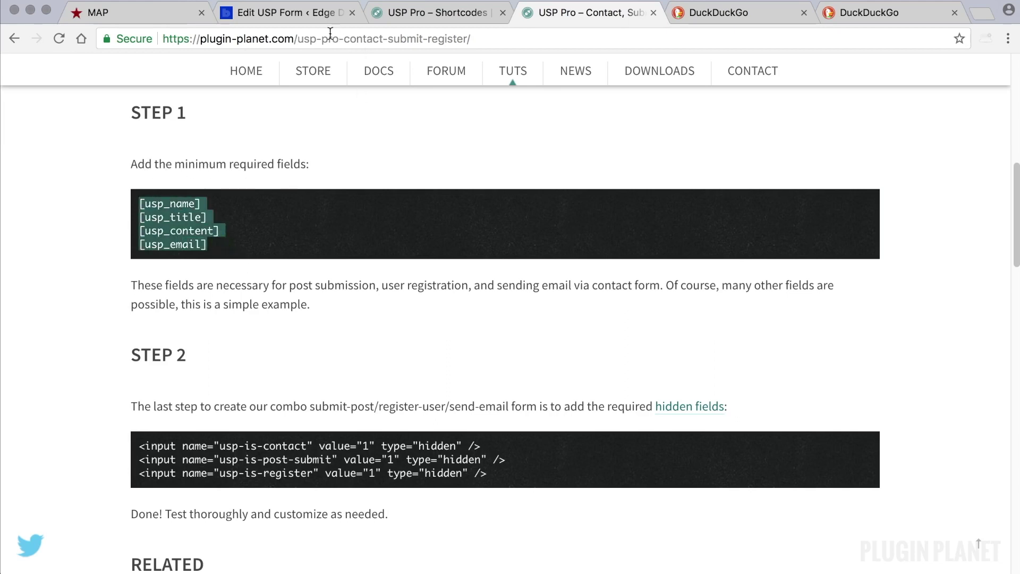
pyautogui.click(308, 14)
pyautogui.click(310, 346)
pyautogui.press('super+v')
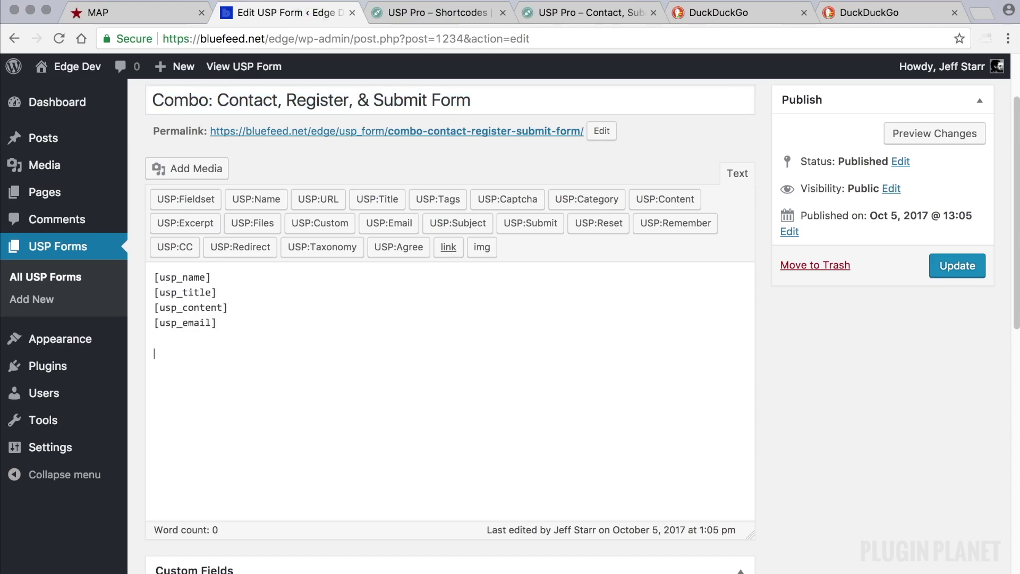
# Copy the tutorial's hidden usp-is-contact, usp-is-post-submit and usp-is-register inputs below the form's shortcodes and update the form.
pyautogui.click(584, 12)
pyautogui.scroll(-3, 537, 250)
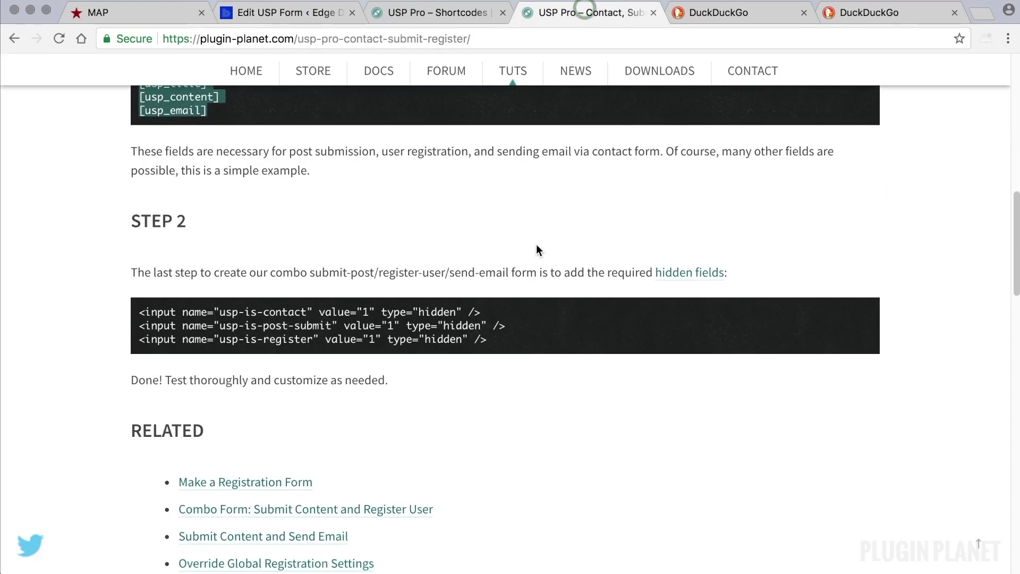
pyautogui.scroll(-1, 536, 250)
pyautogui.moveTo(501, 283); pyautogui.dragTo(137, 259)
pyautogui.scroll(-1, 139, 258)
pyautogui.moveTo(518, 279); pyautogui.dragTo(138, 244)
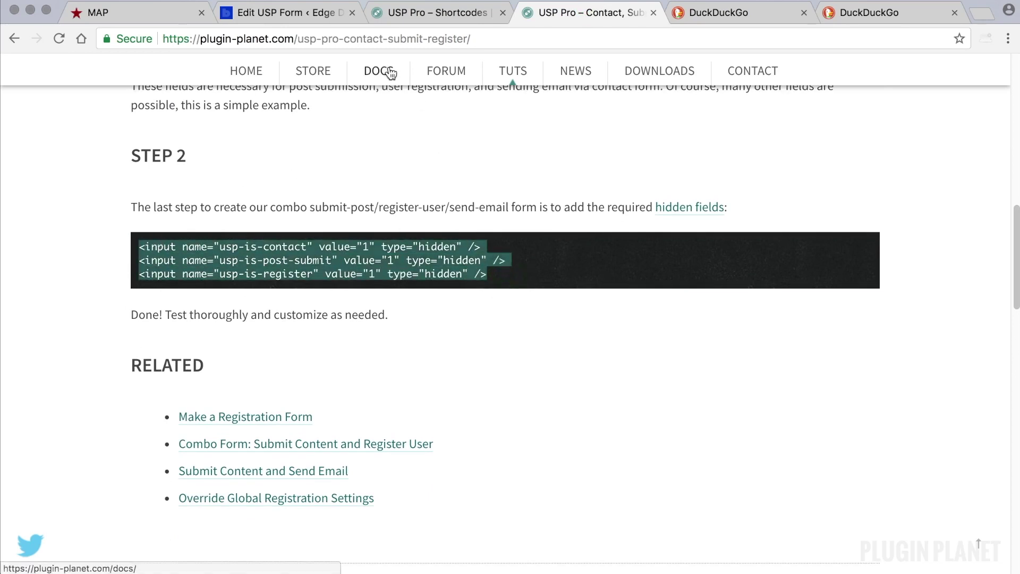
pyautogui.click(319, 12)
pyautogui.write('<input name="usp-is-contact" value="1" type="hidden" /> <input name="usp-is-post-submit" value="1" type="hidden" /> <input name="usp-is-register" value="1" type="hidden" />')
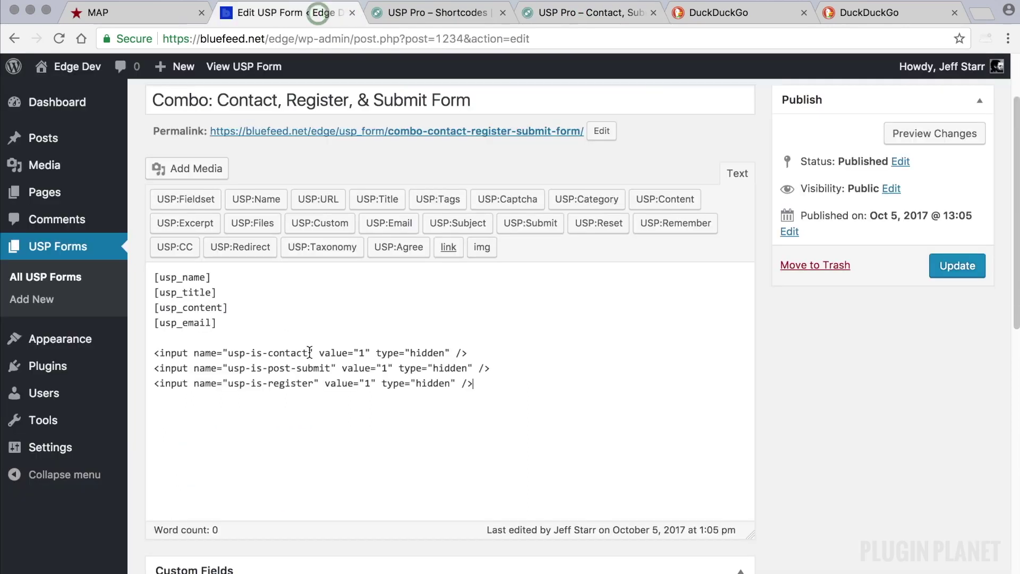
pyautogui.click(958, 270)
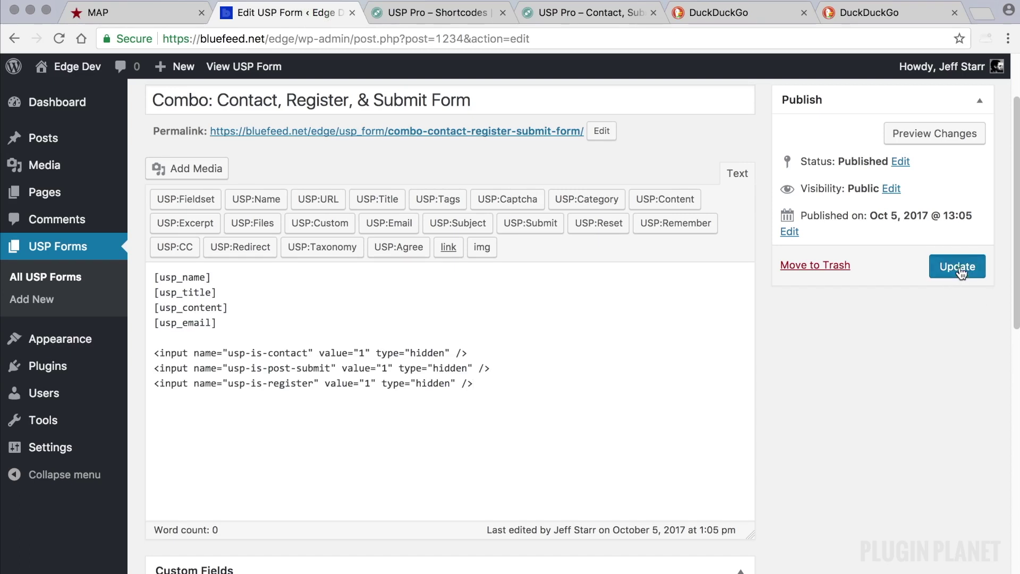
pyautogui.scroll(-3, 898, 376)
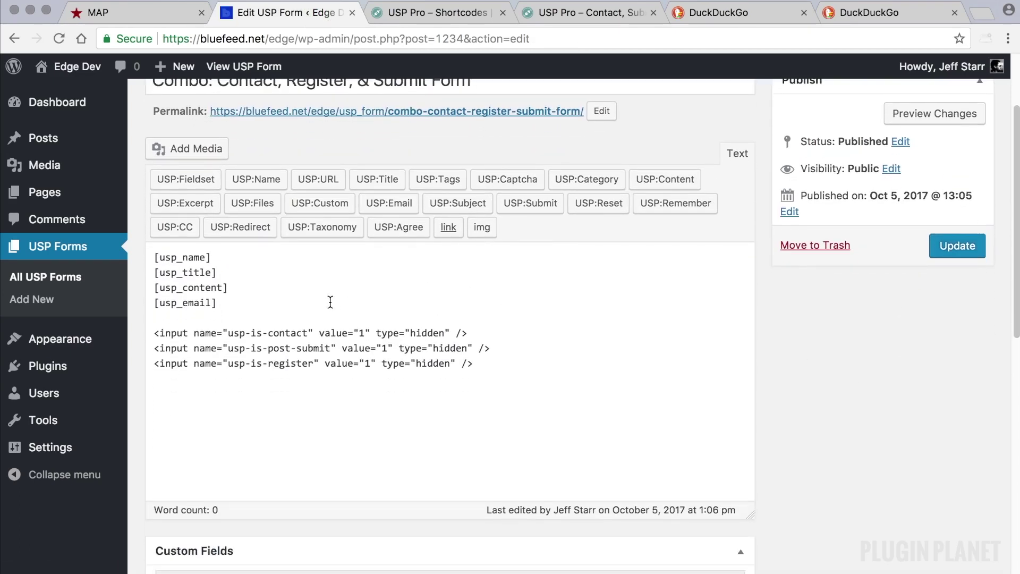
pyautogui.tripleClick(220, 256)
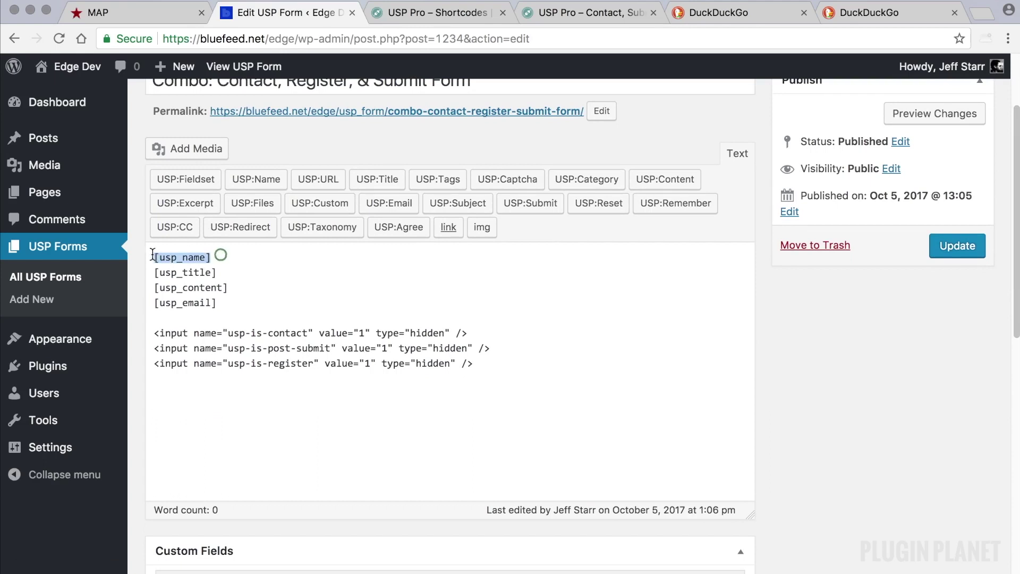
pyautogui.moveTo(230, 271); pyautogui.dragTo(152, 271)
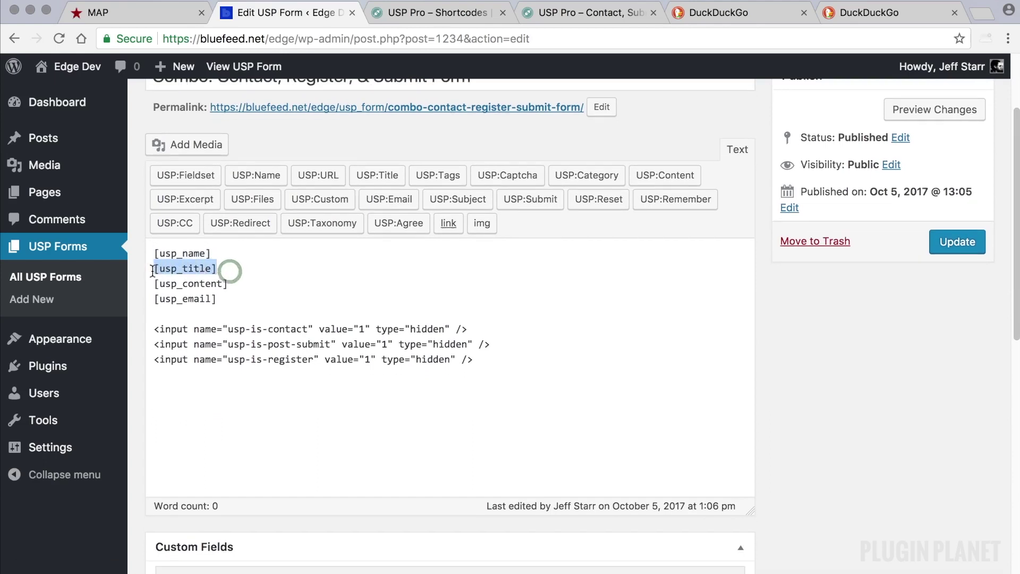
pyautogui.moveTo(234, 284); pyautogui.dragTo(153, 291)
# Delete the [usp_email] shortcode from the form's content.
pyautogui.click(234, 290)
pyautogui.tripleClick(234, 290)
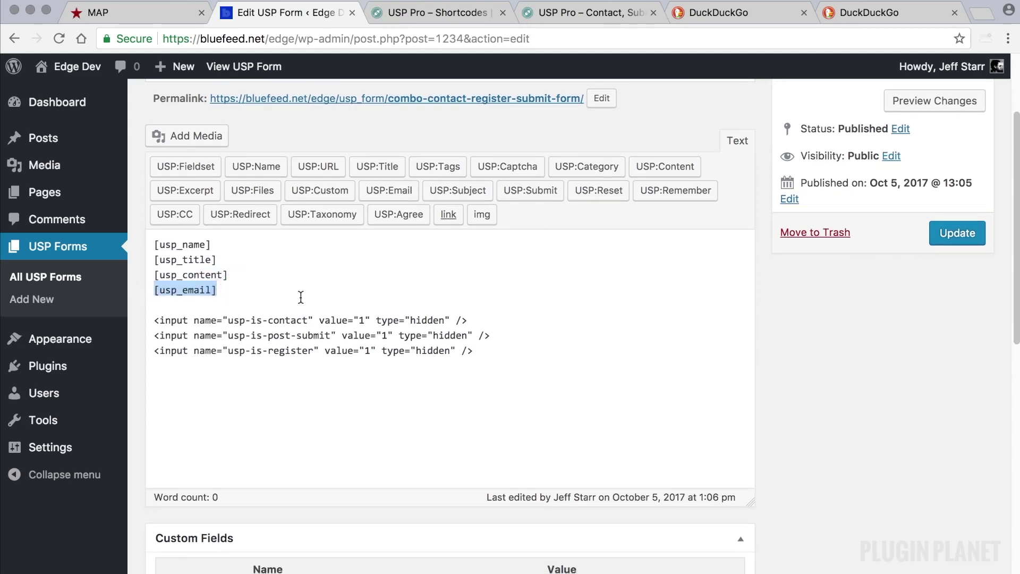
pyautogui.press('BackSpace')
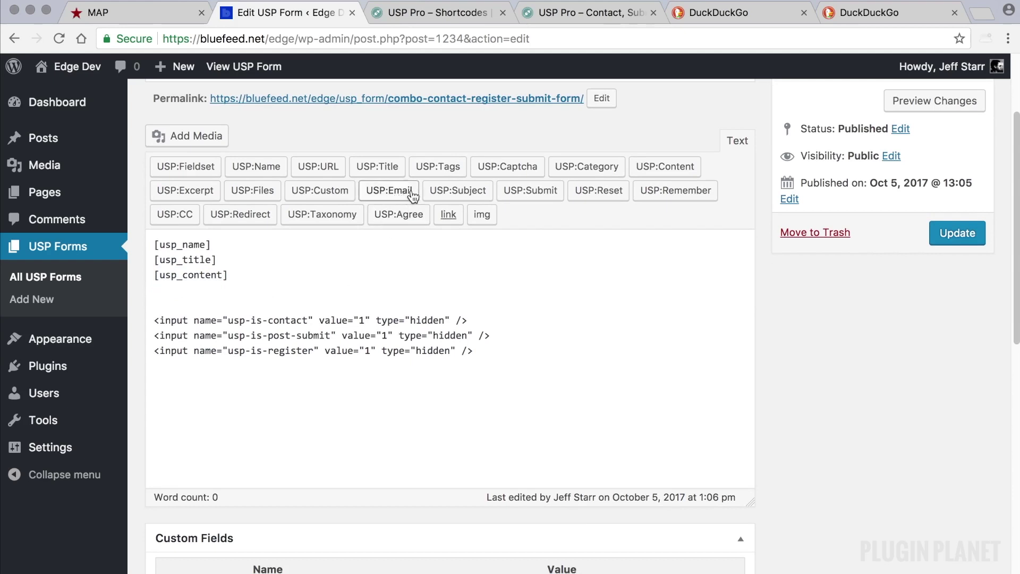
# Insert a required email field below [usp_content], with the label "Email" and the placeholder "Email".
pyautogui.click(370, 197)
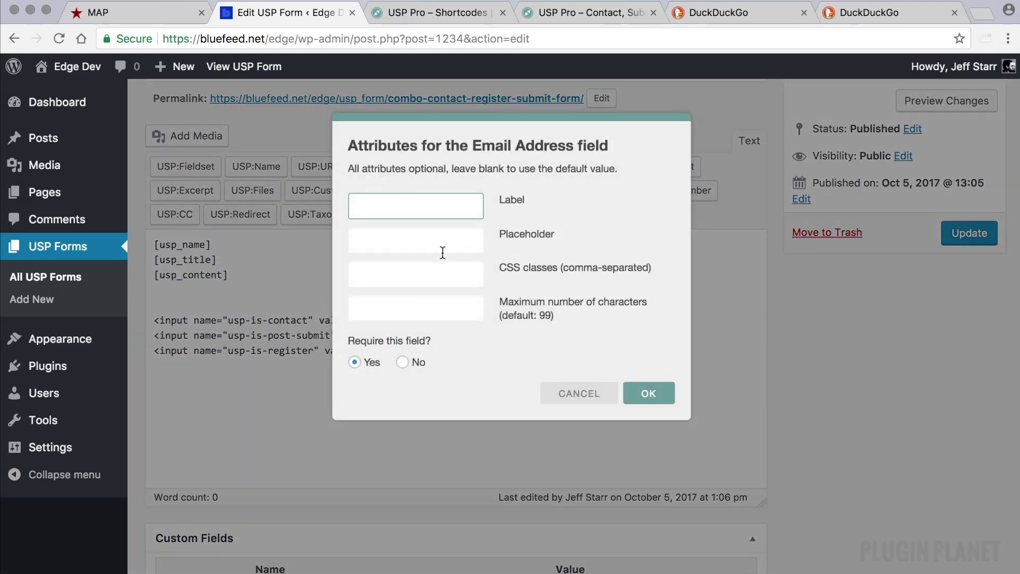
pyautogui.write('Ema')
pyautogui.click(437, 252)
pyautogui.write('Email')
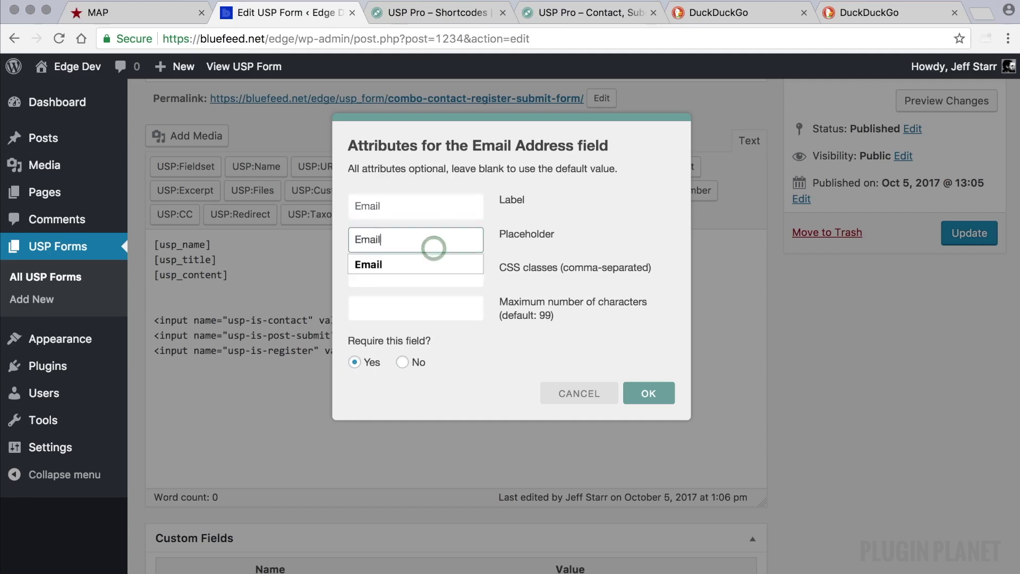
pyautogui.click(418, 264)
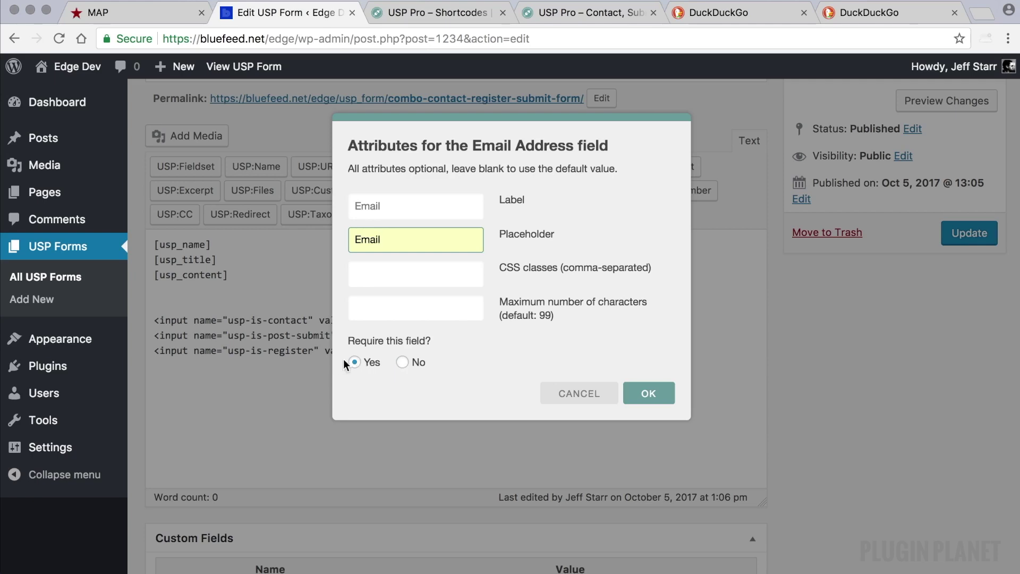
pyautogui.click(646, 391)
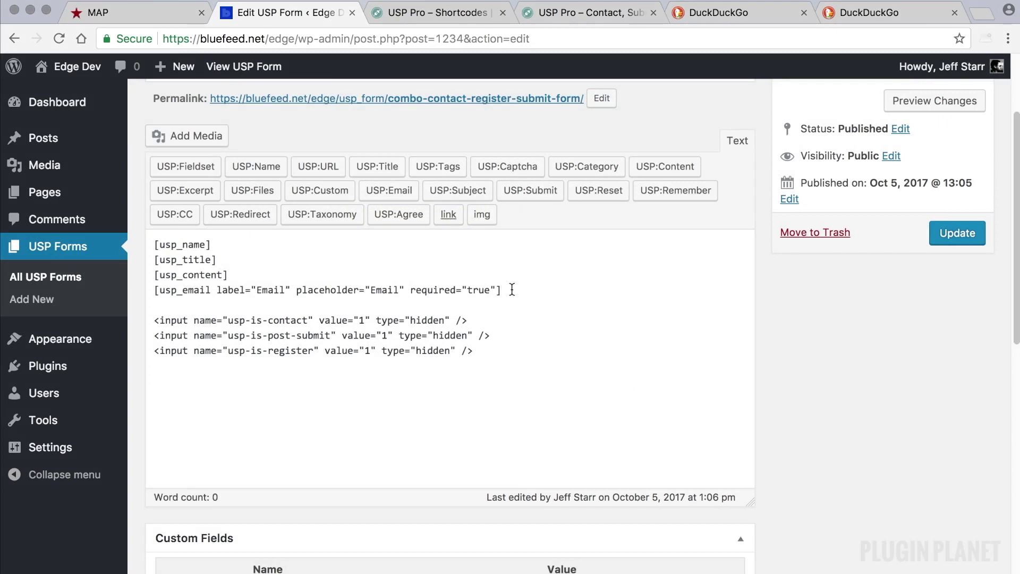
# Strip the label, placeholder and required attributes from the email shortcode, leaving plain [usp_email].
pyautogui.click(512, 290)
pyautogui.click(269, 275)
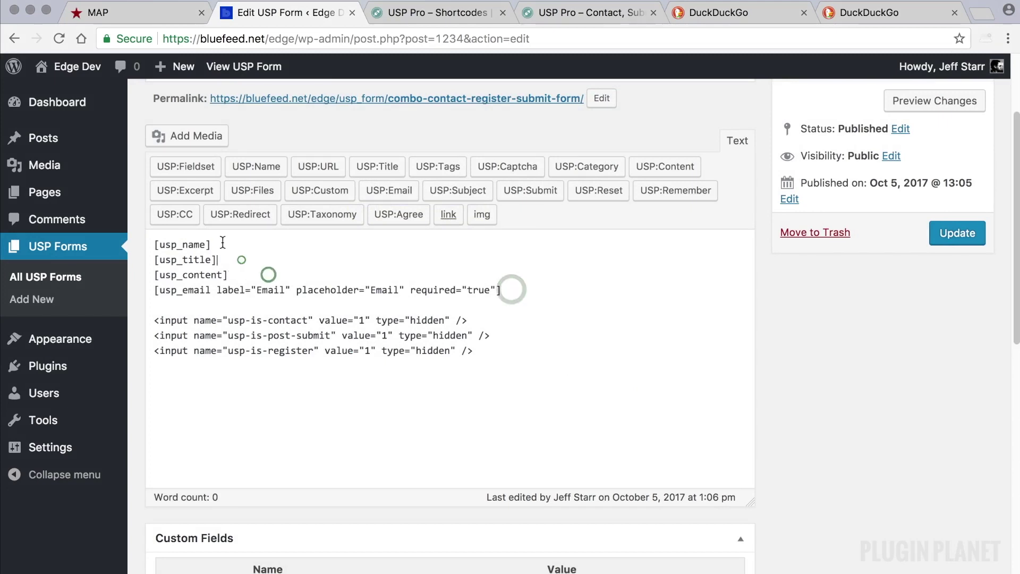
pyautogui.click(242, 259)
pyautogui.click(222, 243)
pyautogui.moveTo(497, 289); pyautogui.dragTo(219, 290)
pyautogui.press('BackSpace')
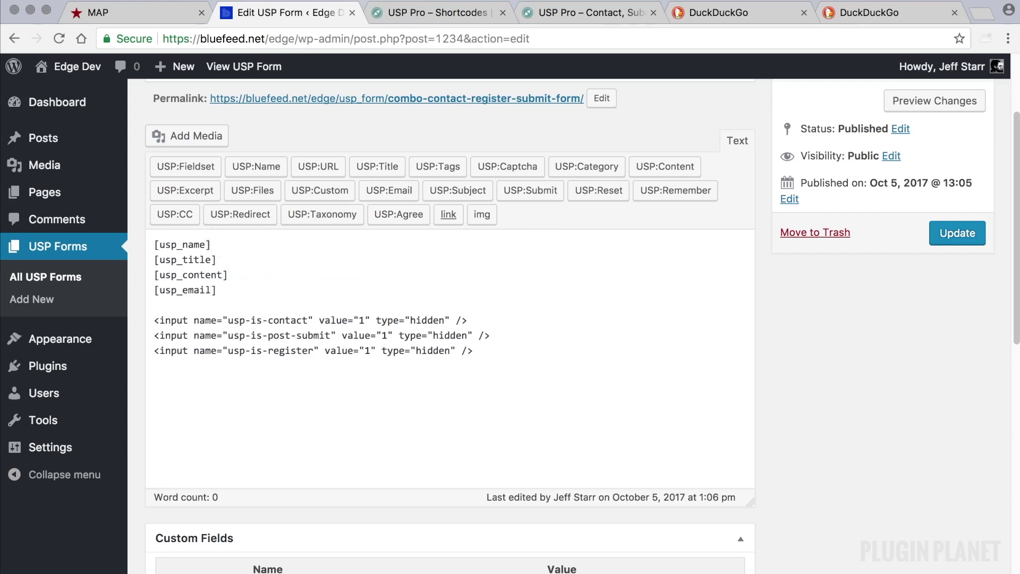
pyautogui.click(268, 299)
# Open the Plugin Planet "USP Pro – Shortcodes" guide and find its Form Shortcodes table.
pyautogui.click(457, 16)
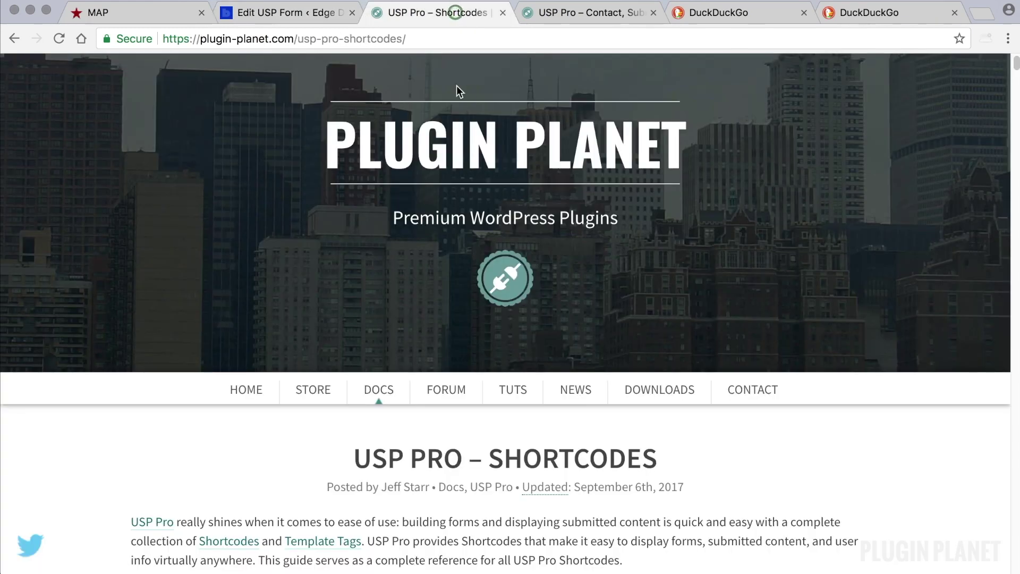
pyautogui.click(423, 38)
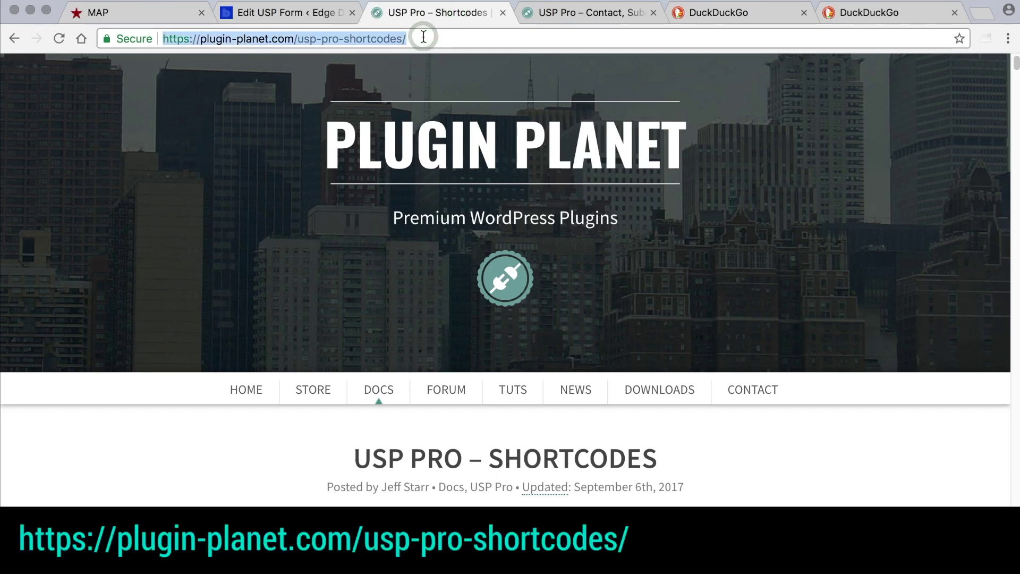
pyautogui.scroll(-4, 504, 170)
pyautogui.scroll(-5, 503, 171)
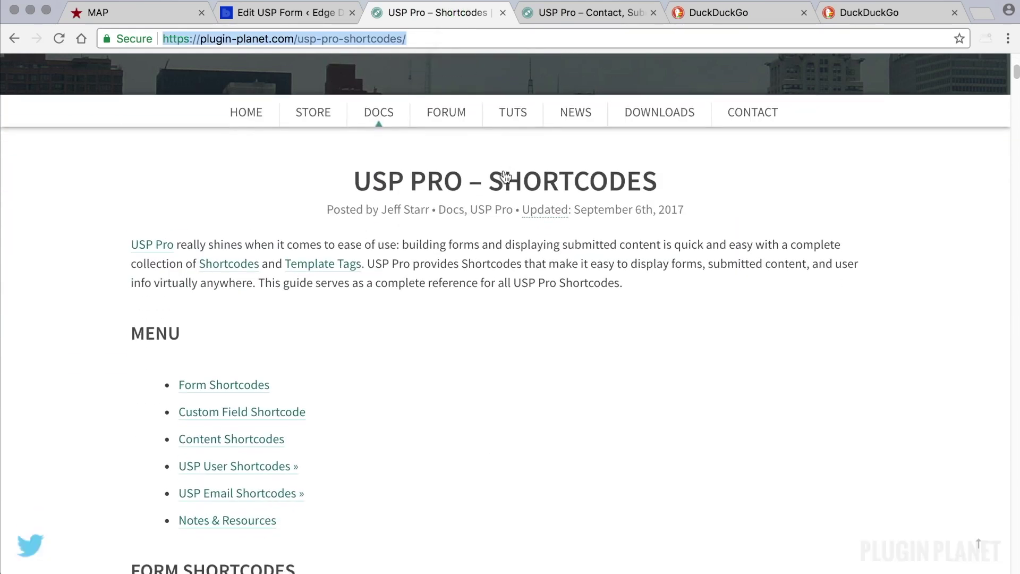
pyautogui.scroll(10, 497, 258)
pyautogui.scroll(-8, 496, 257)
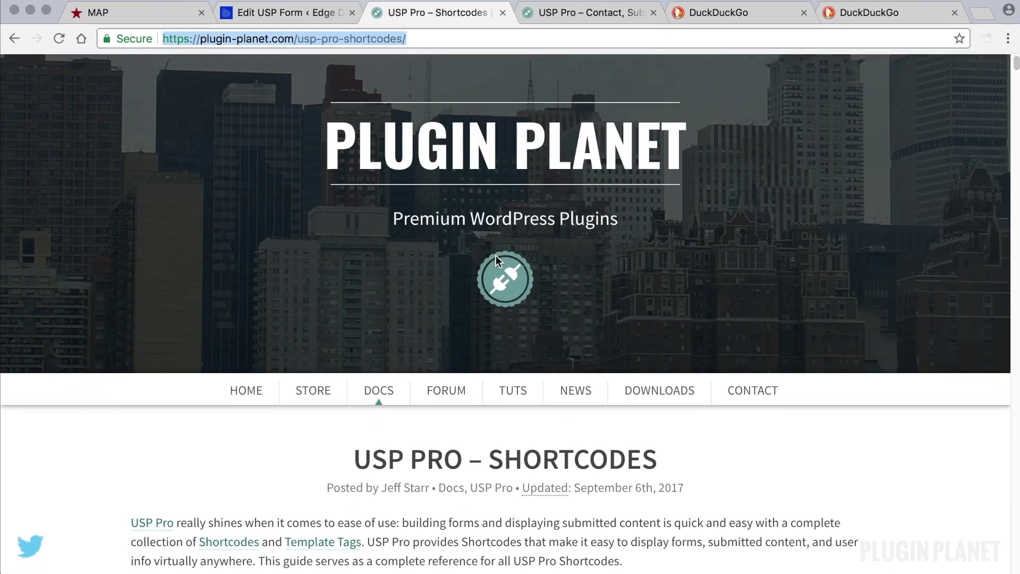
pyautogui.scroll(-5, 496, 261)
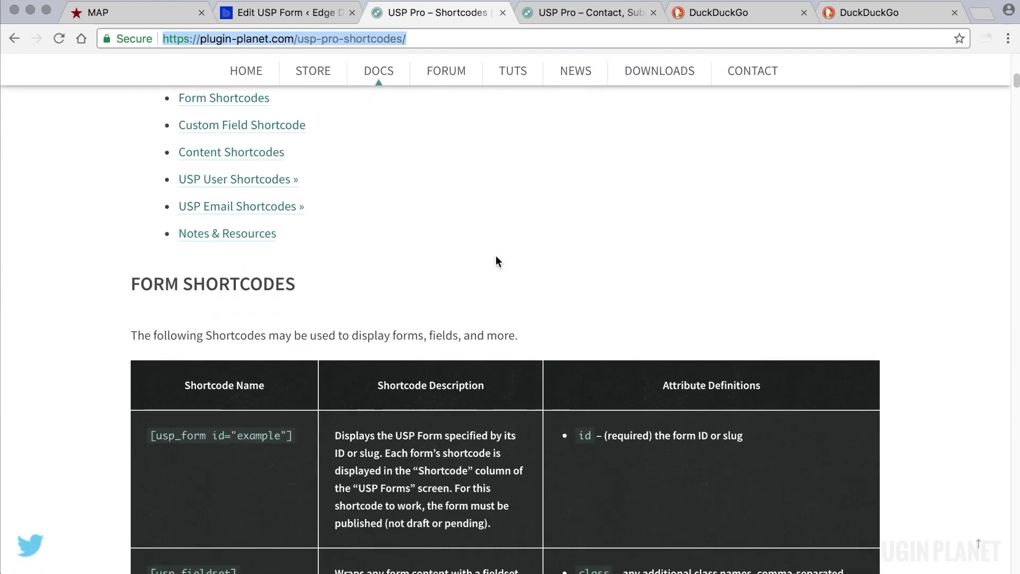
pyautogui.scroll(-6, 497, 261)
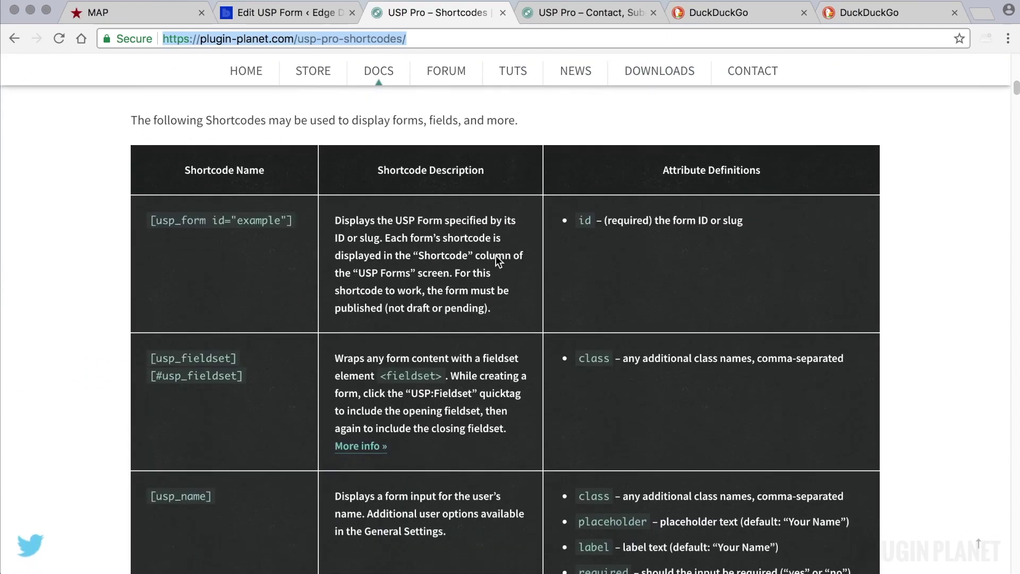
pyautogui.scroll(-2, 496, 260)
# Examine the attribute definitions of the [usp_name], [usp_url], [usp_title], [usp_captcha] and [usp_category] shortcodes.
pyautogui.click(316, 242)
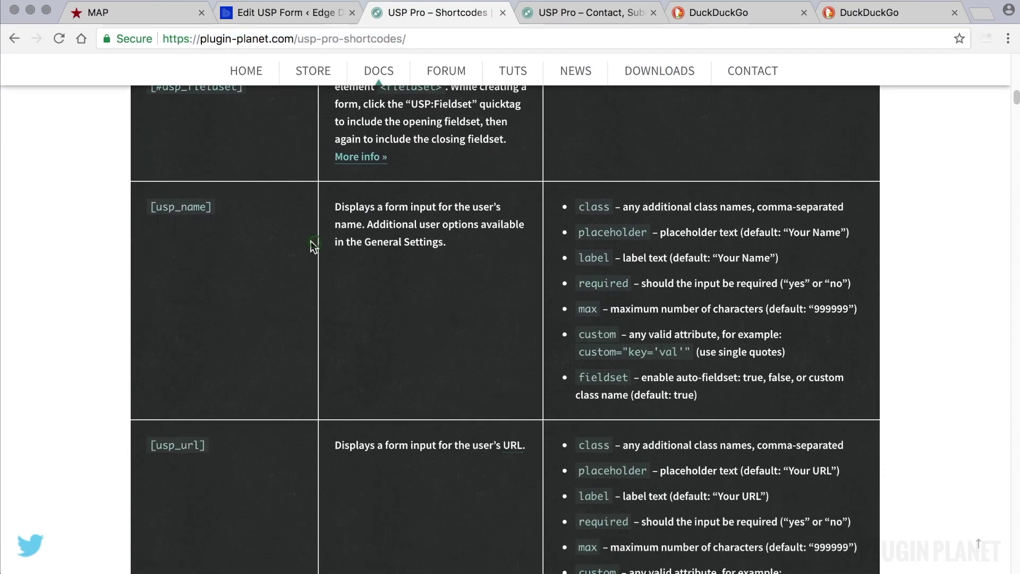
pyautogui.moveTo(229, 208); pyautogui.dragTo(144, 206)
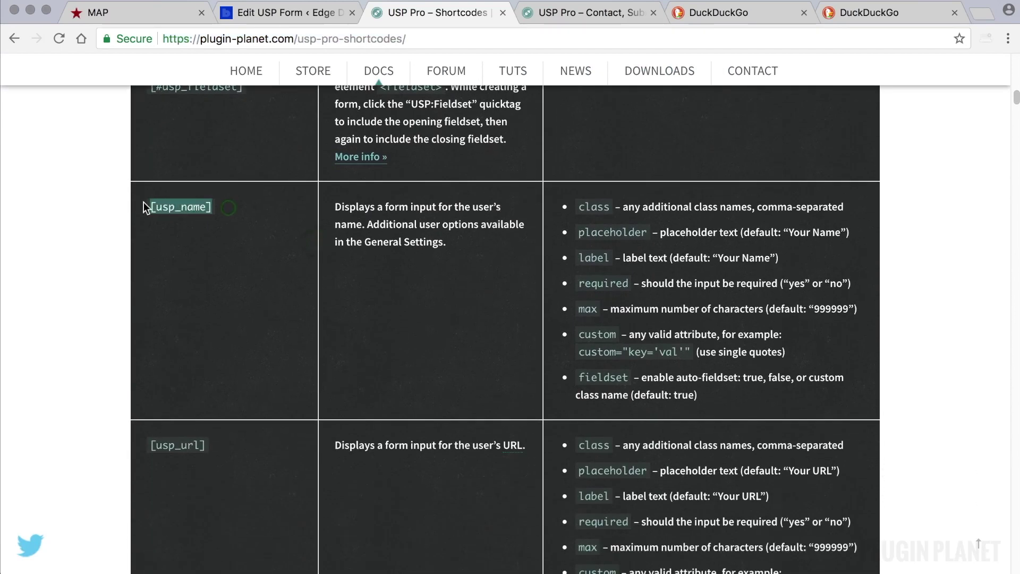
pyautogui.click(222, 208)
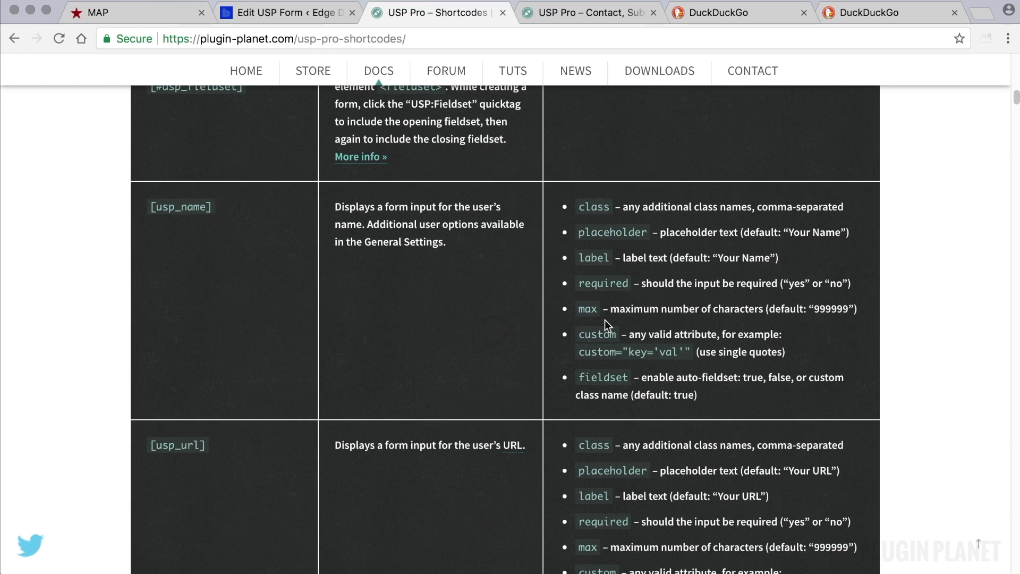
pyautogui.scroll(-5, 602, 381)
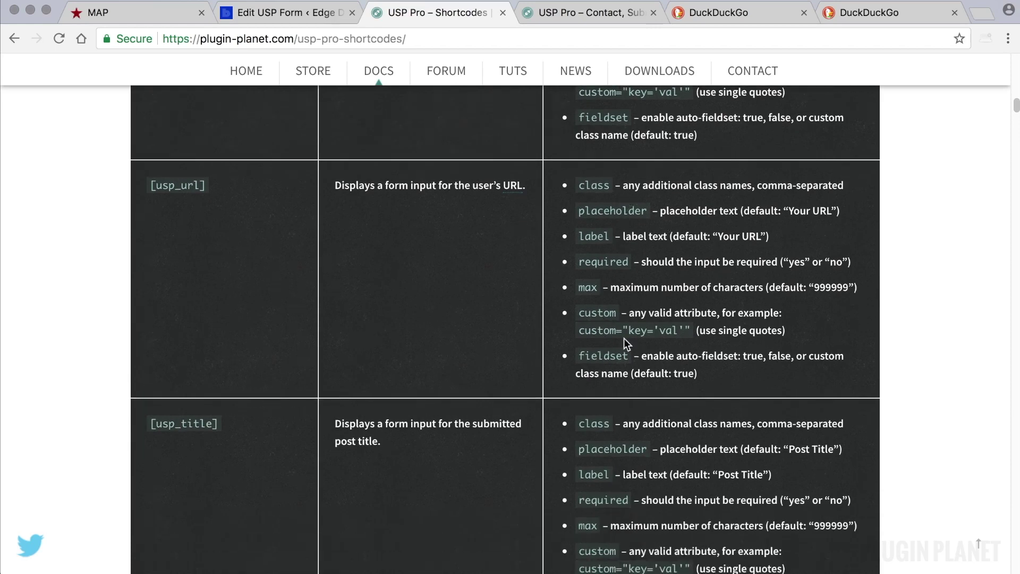
pyautogui.scroll(-3, 624, 340)
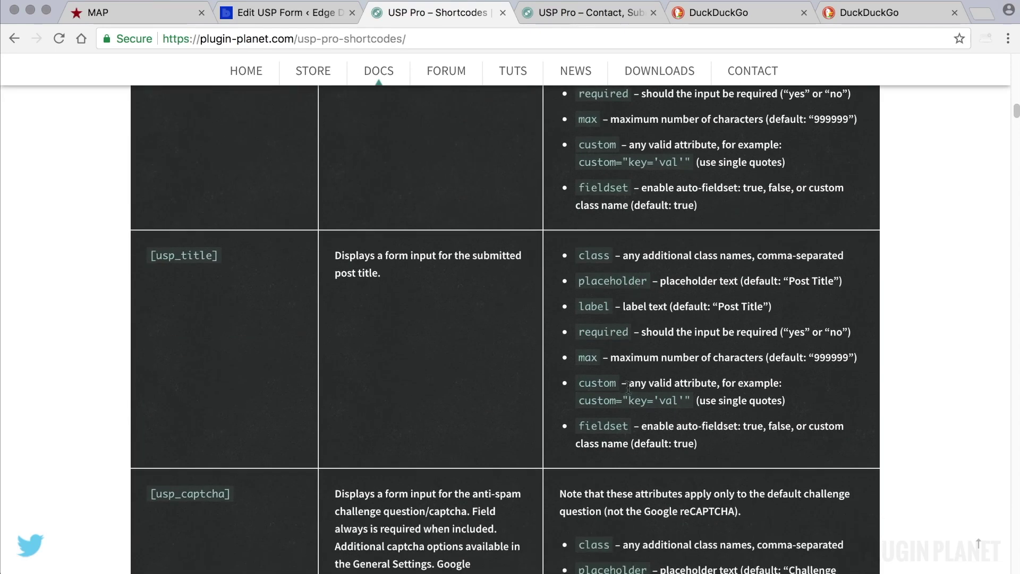
pyautogui.scroll(-12, 492, 347)
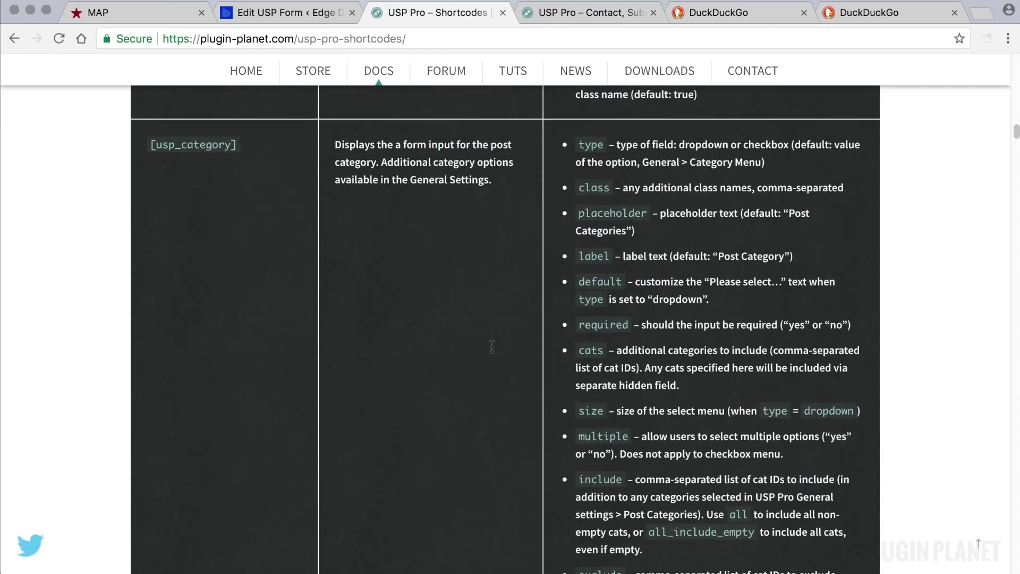
pyautogui.scroll(-4, 492, 347)
pyautogui.scroll(10, 492, 346)
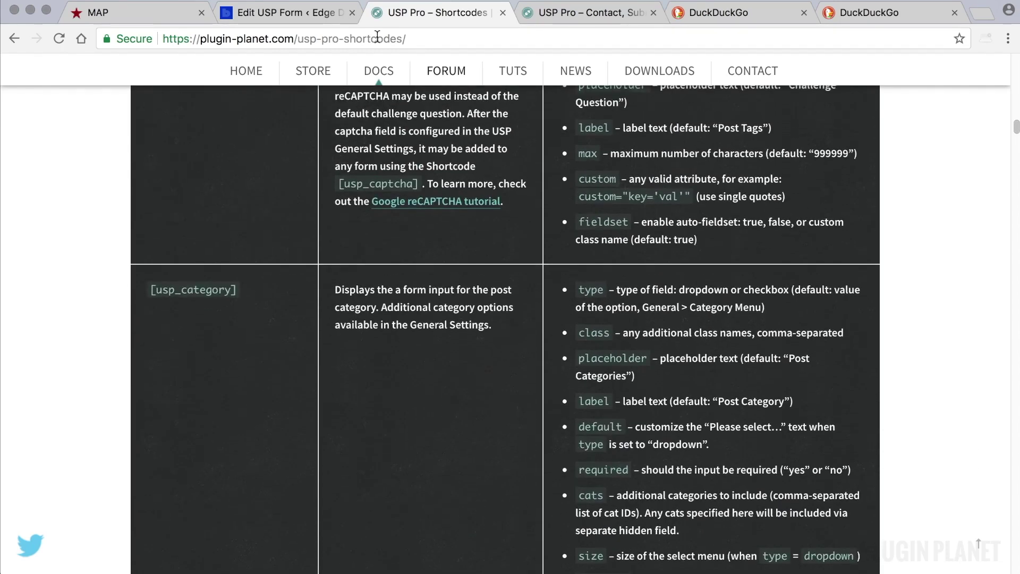
# View the form editor's attribute options for the Agree to Terms box without inserting it, and revisit the shortcodes guide.
pyautogui.click(320, 14)
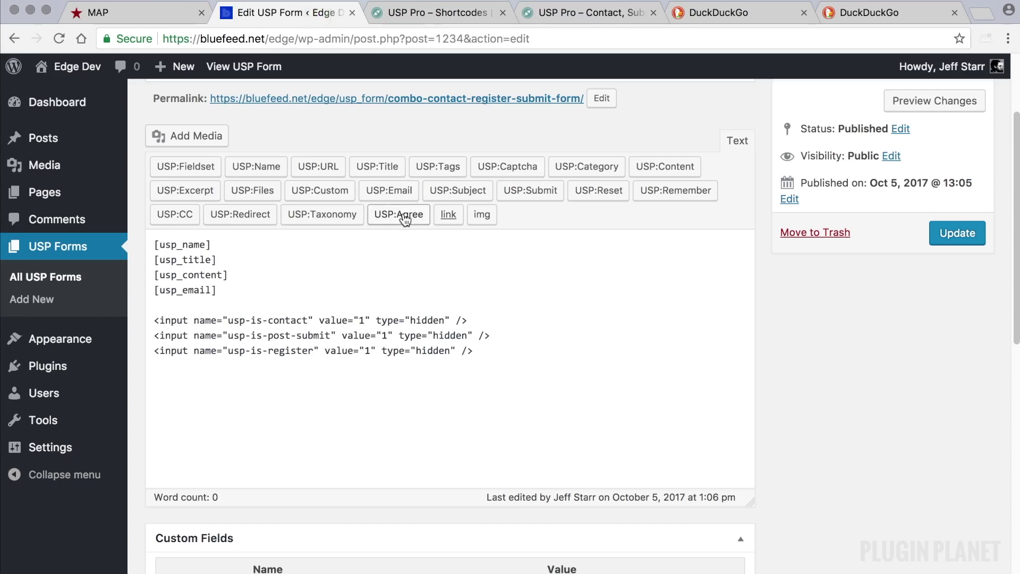
pyautogui.click(404, 218)
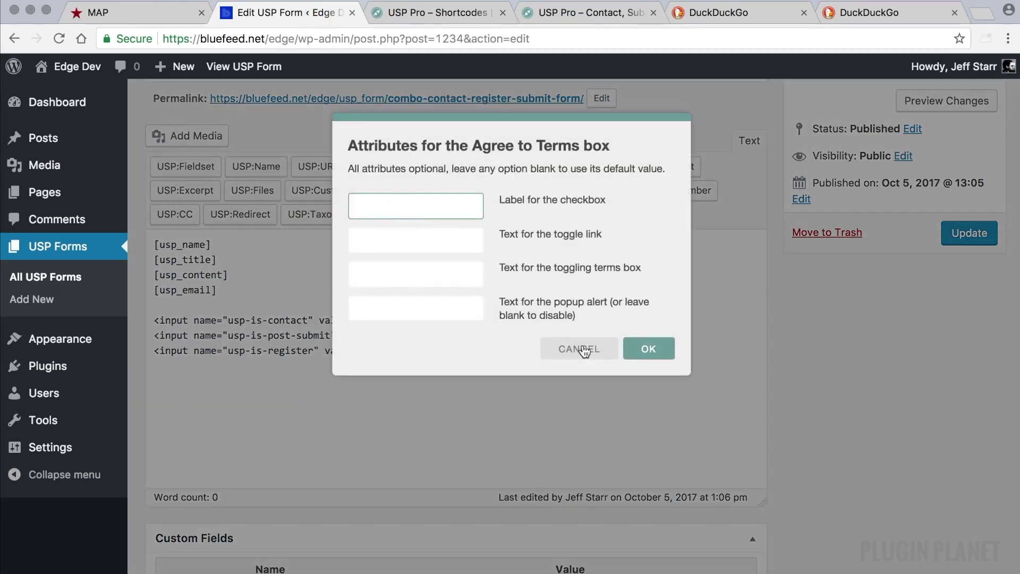
pyautogui.click(585, 351)
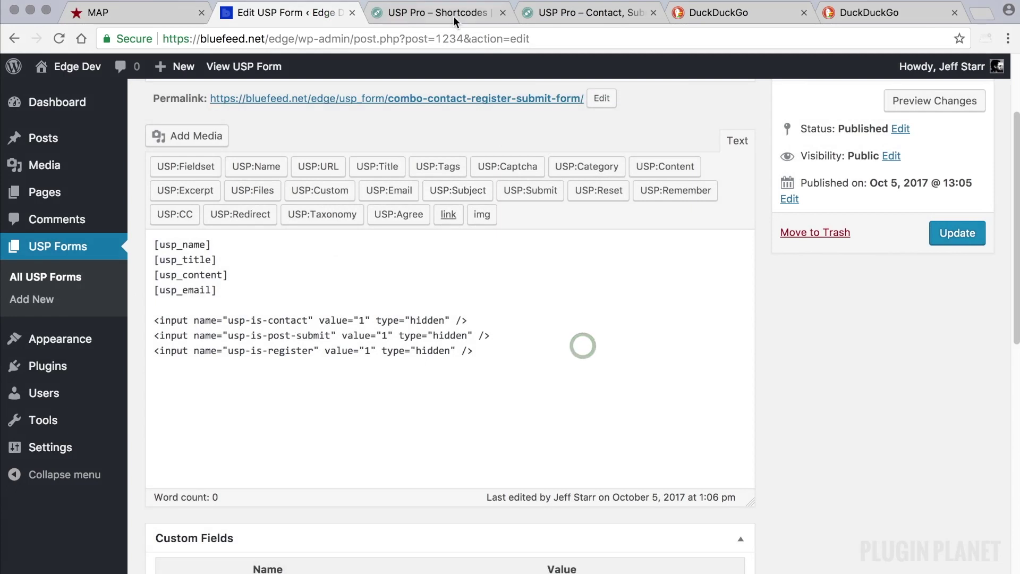
pyautogui.click(454, 16)
pyautogui.scroll(-5, 573, 245)
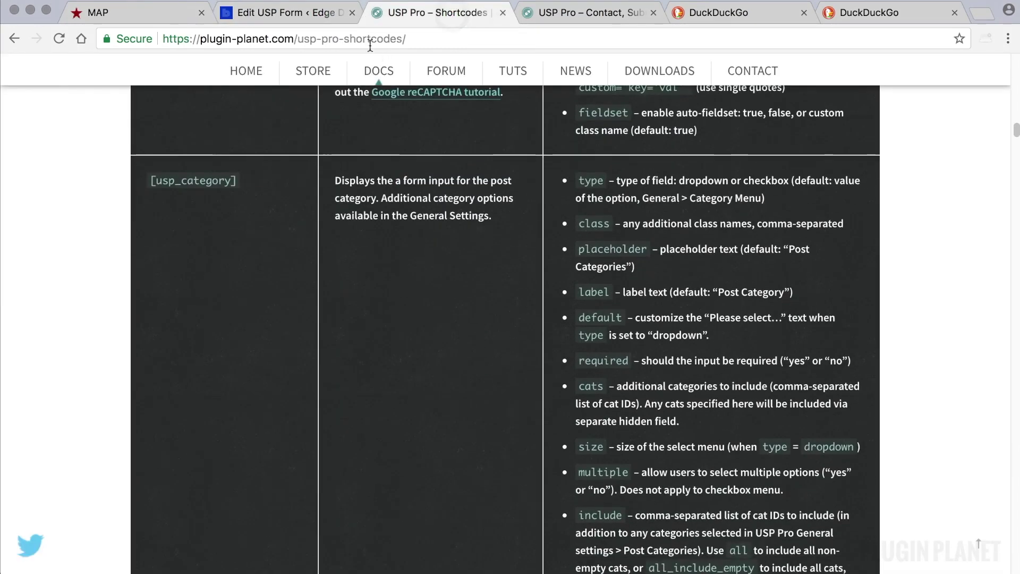
# Review the combo form's name, title, content and email shortcodes and the hidden inputs below them.
pyautogui.click(325, 15)
pyautogui.moveTo(220, 290); pyautogui.dragTo(152, 244)
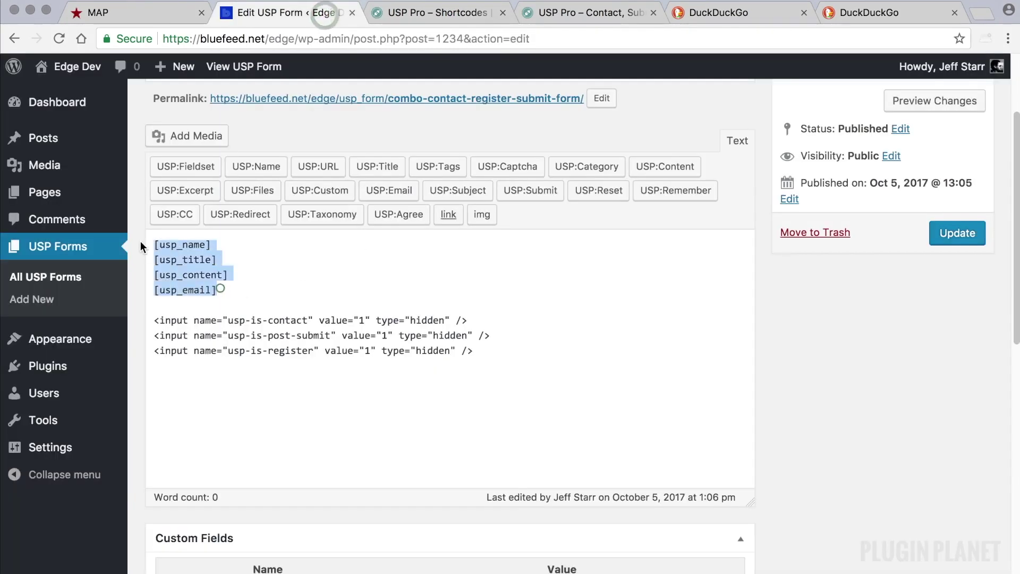
pyautogui.click(231, 248)
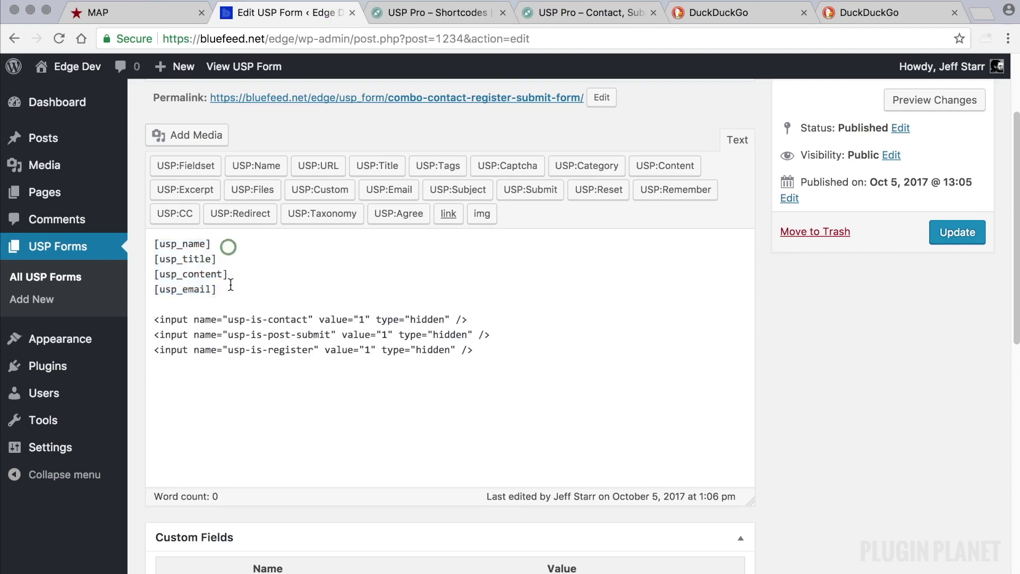
pyautogui.click(231, 302)
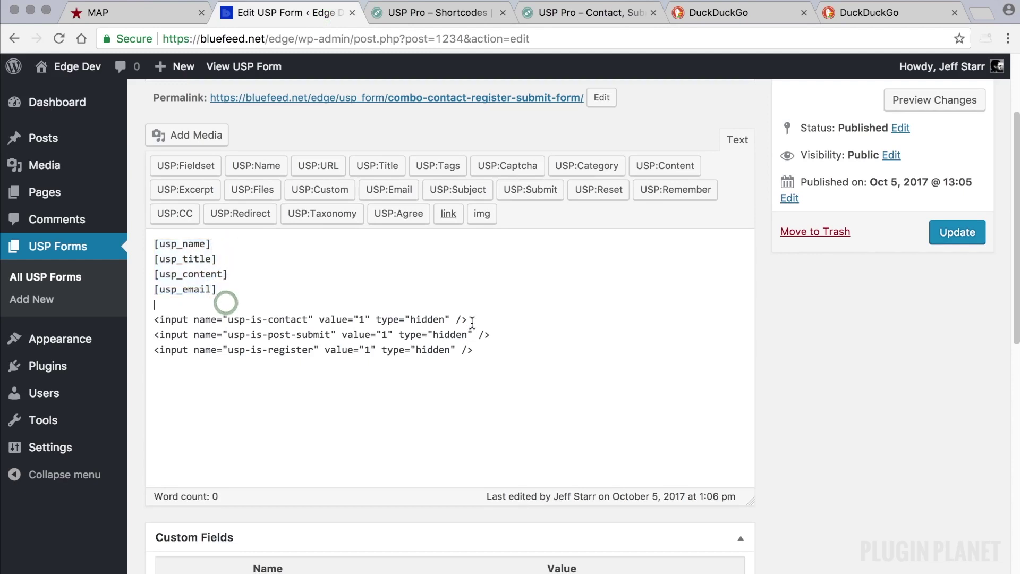
pyautogui.moveTo(468, 319); pyautogui.dragTo(154, 319)
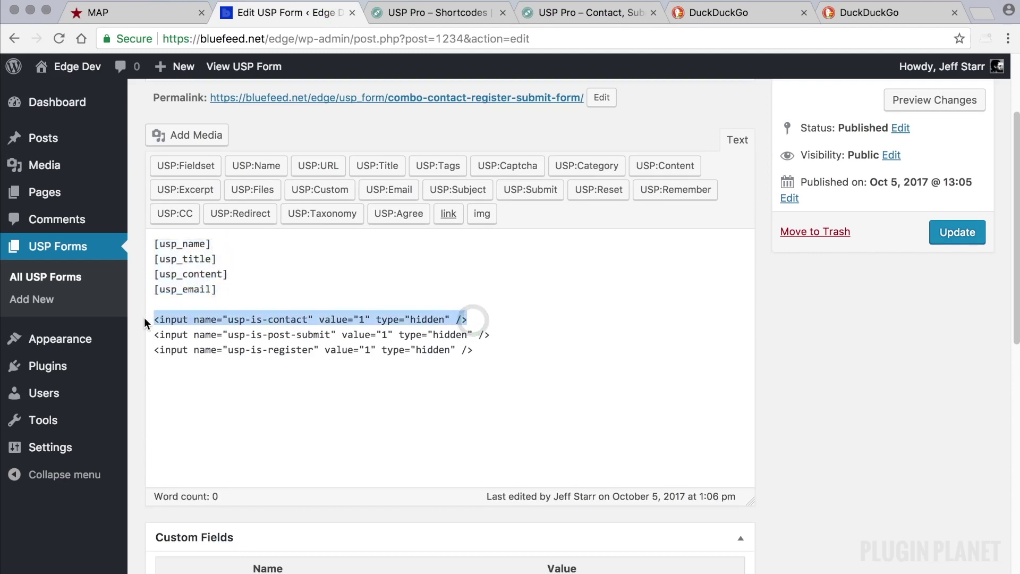
pyautogui.scroll(-1, 300, 322)
pyautogui.moveTo(490, 333); pyautogui.dragTo(153, 333)
pyautogui.scroll(-1, 382, 353)
pyautogui.moveTo(473, 341); pyautogui.dragTo(154, 342)
pyautogui.scroll(-1, 310, 322)
# Examine each hidden input individually: usp-is-contact, usp-is-post-submit and usp-is-register.
pyautogui.moveTo(308, 310); pyautogui.dragTo(228, 310)
pyautogui.scroll(-1, 356, 336)
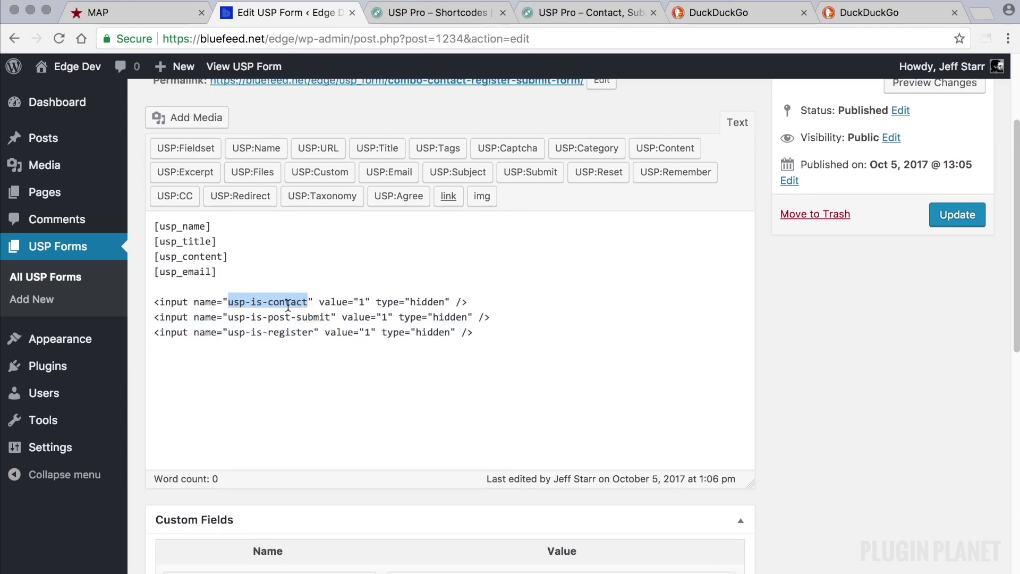
pyautogui.moveTo(475, 303); pyautogui.dragTo(153, 302)
pyautogui.scroll(-1, 153, 303)
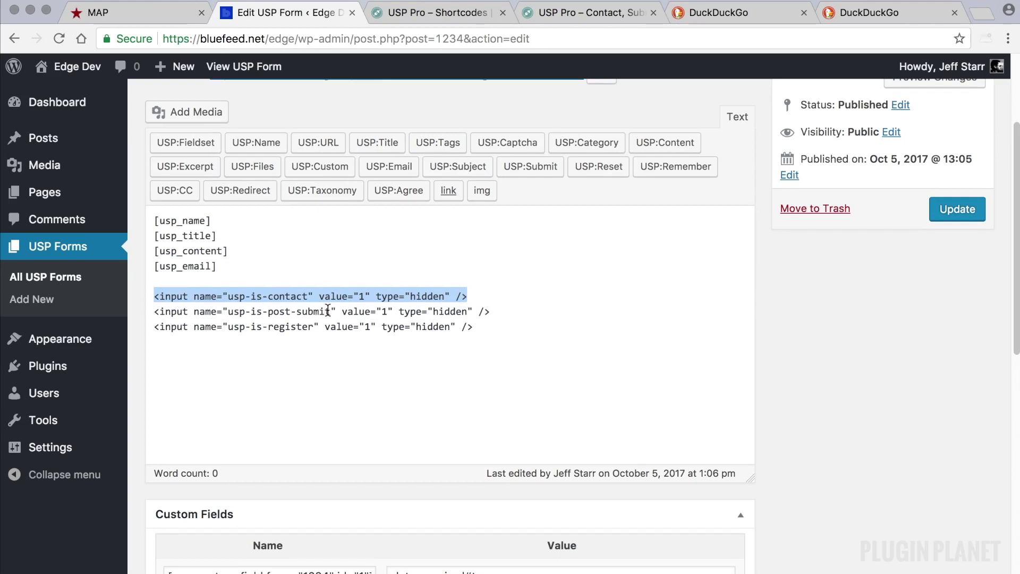
pyautogui.moveTo(330, 312); pyautogui.dragTo(229, 313)
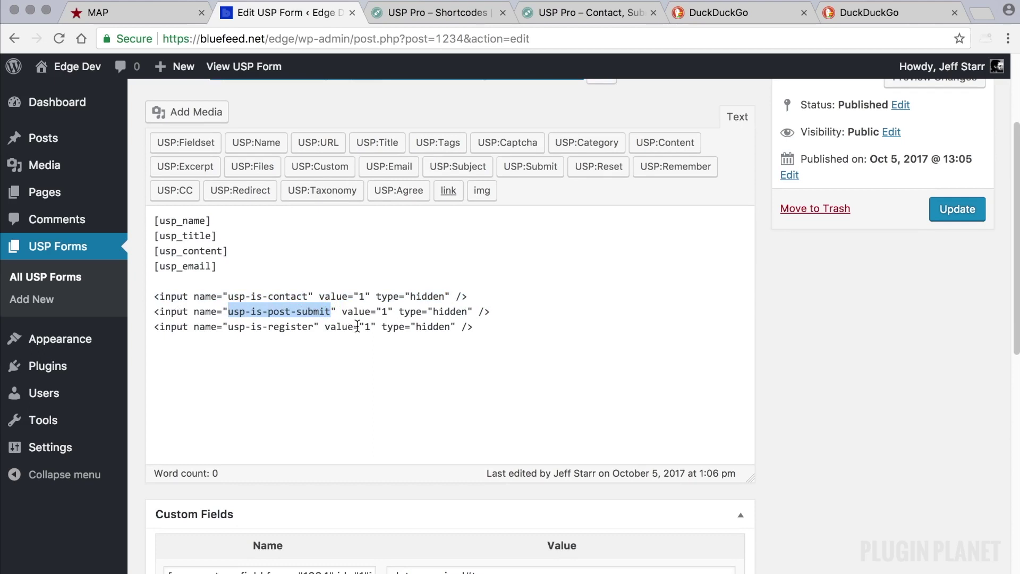
pyautogui.moveTo(503, 313); pyautogui.dragTo(154, 311)
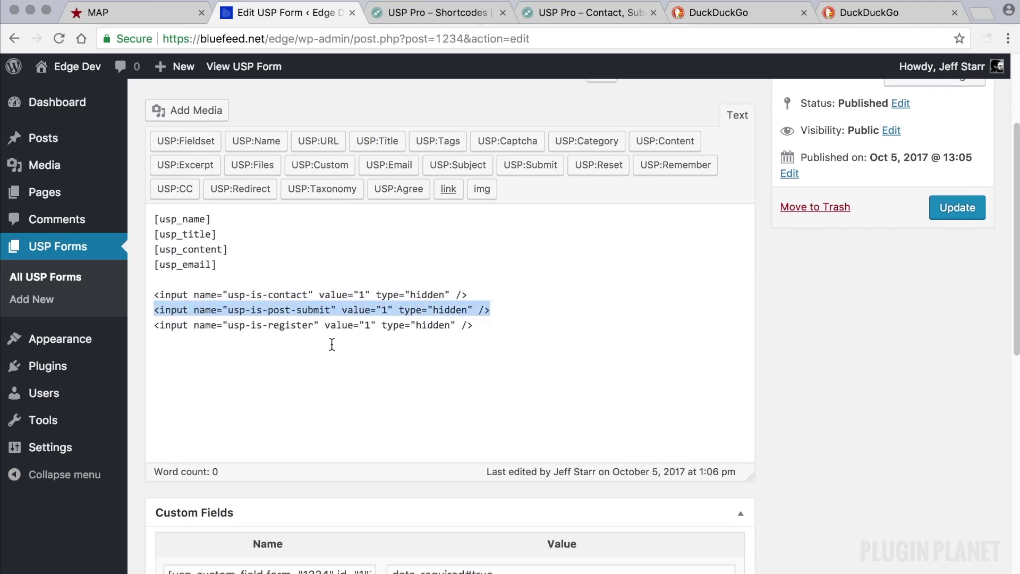
pyautogui.scroll(-1, 325, 344)
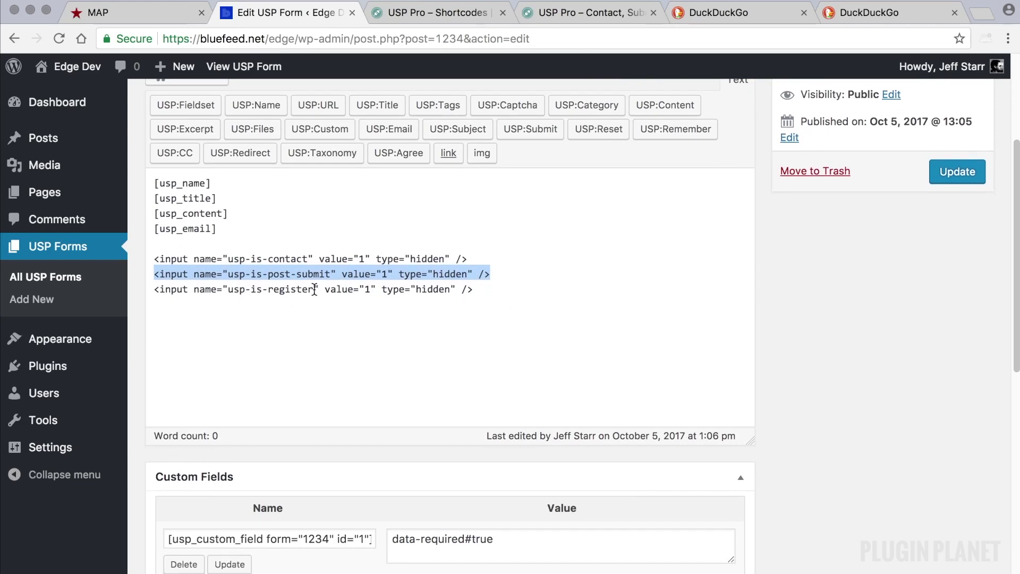
pyautogui.moveTo(314, 289); pyautogui.dragTo(228, 289)
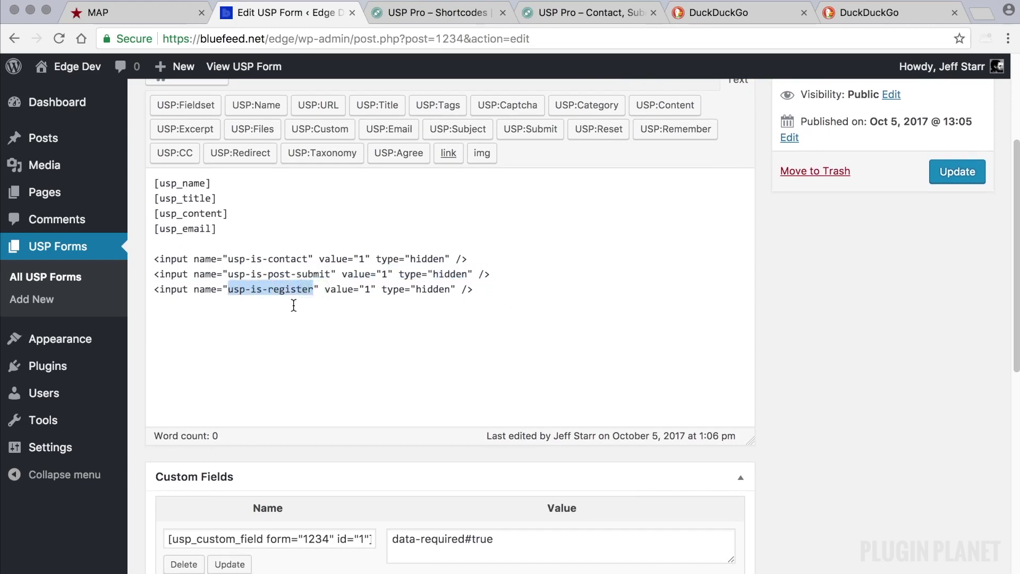
pyautogui.click(392, 302)
pyautogui.moveTo(316, 290); pyautogui.dragTo(228, 290)
pyautogui.moveTo(481, 291); pyautogui.dragTo(153, 290)
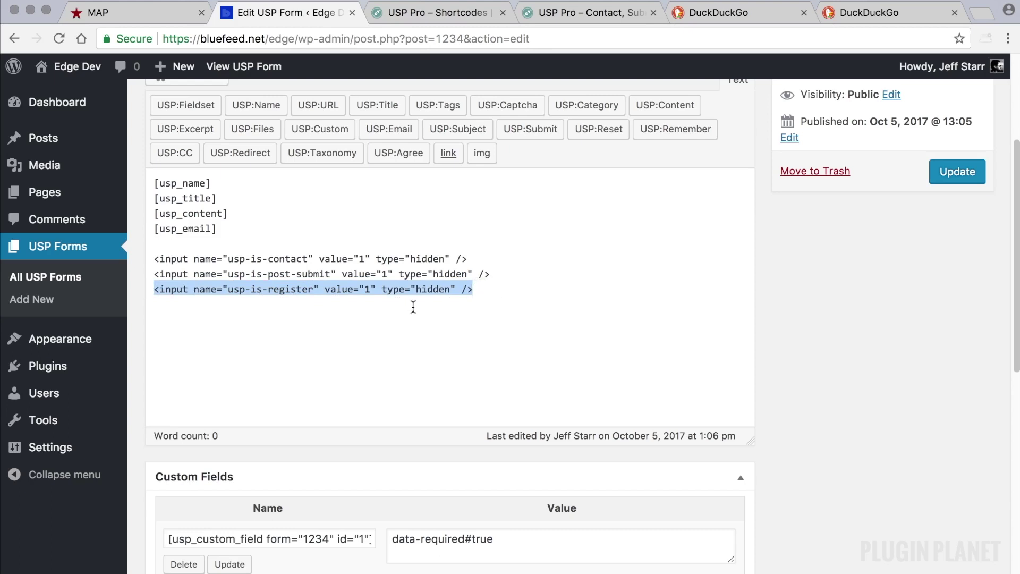
pyautogui.click(495, 288)
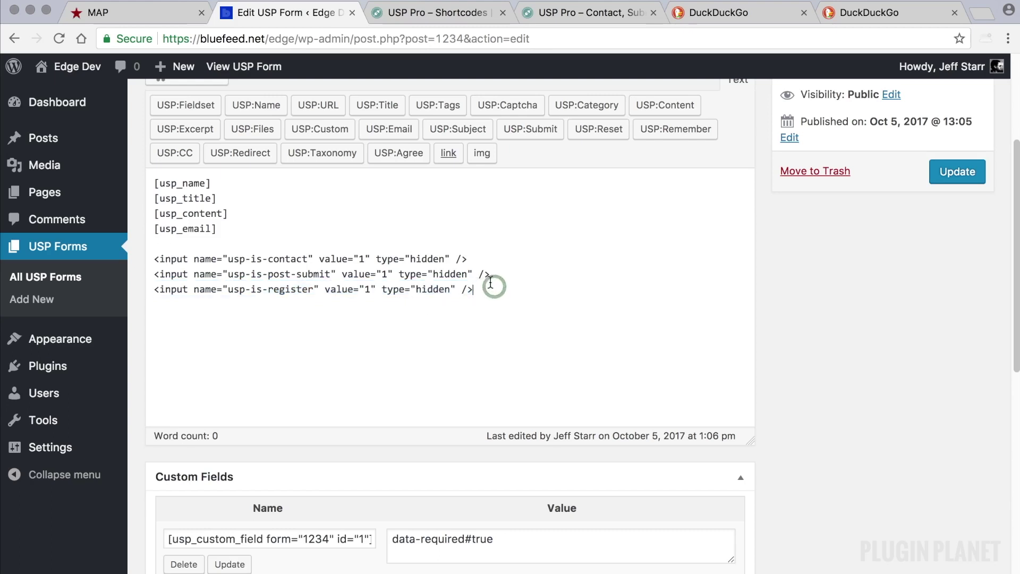
# Reorder the combo form's shortcodes so [usp_email] comes before [usp_content], and update the form.
pyautogui.scroll(3, 385, 246)
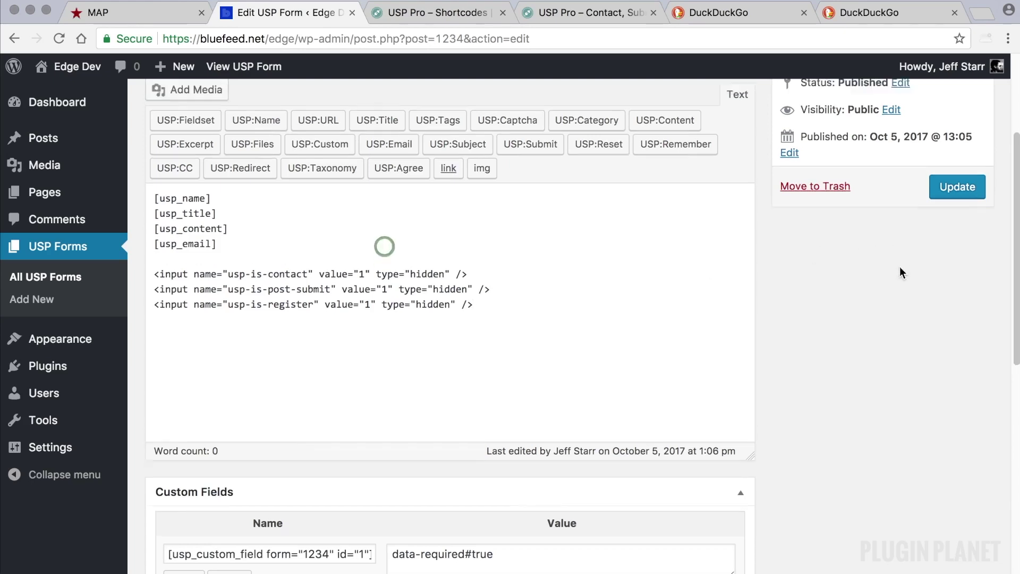
pyautogui.moveTo(222, 287); pyautogui.dragTo(106, 242)
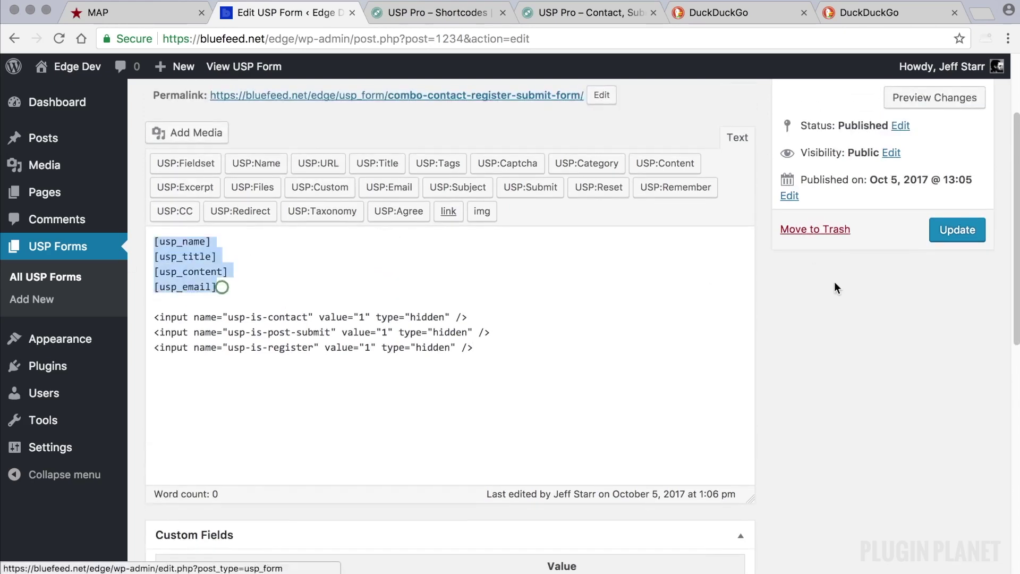
pyautogui.click(952, 234)
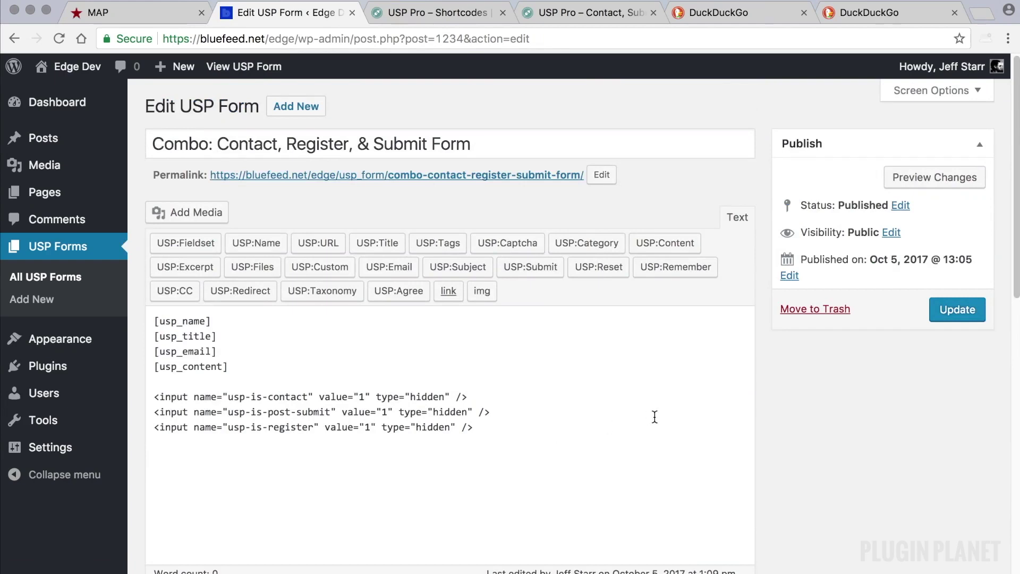
pyautogui.scroll(-2, 655, 418)
pyautogui.scroll(1, 654, 417)
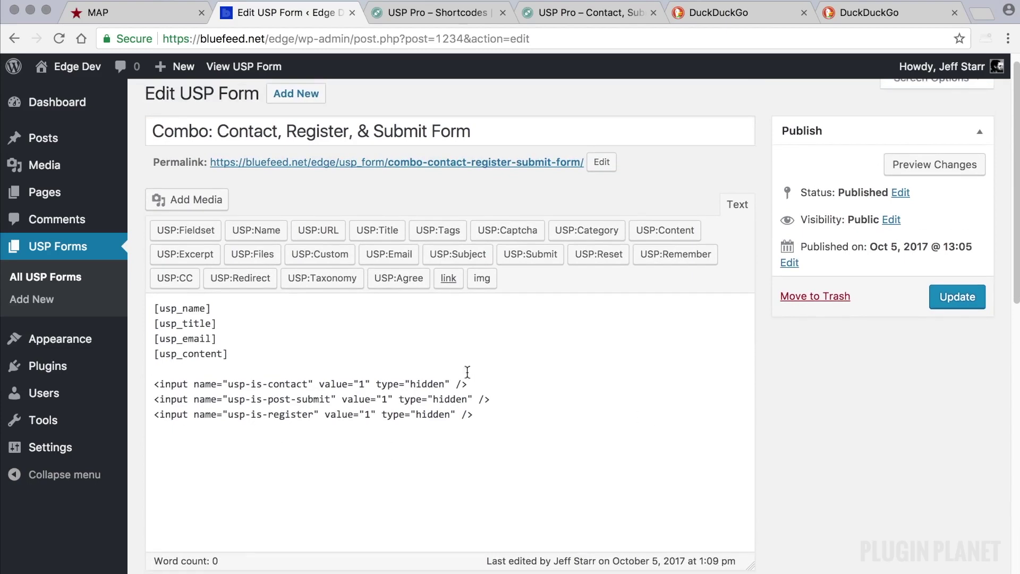
# Open the list of all USP forms and select the full shortcode of the Combo: Contact, Register, & Submit Form.
pyautogui.click(46, 277)
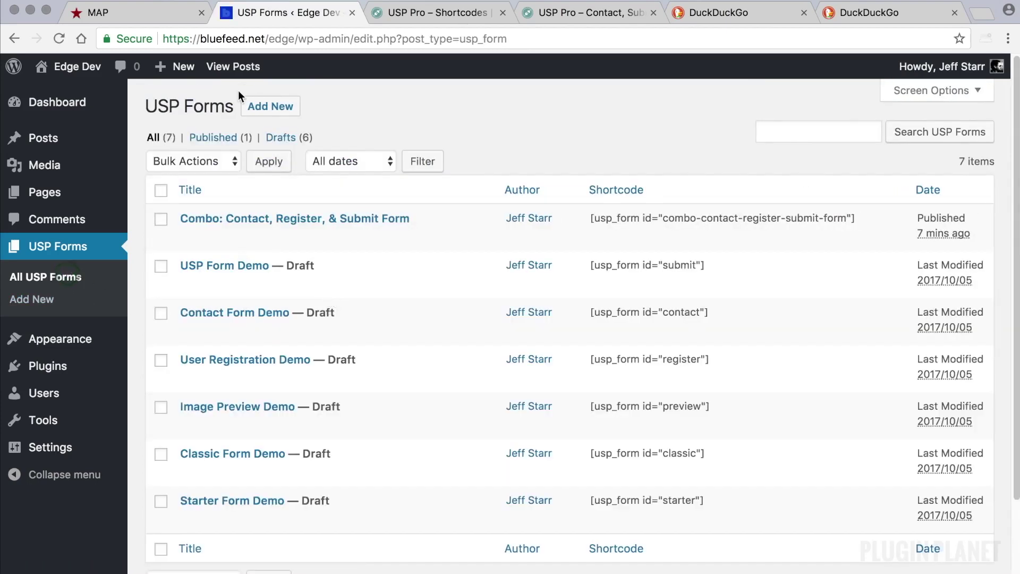
pyautogui.moveTo(237, 102); pyautogui.dragTo(146, 101)
pyautogui.moveTo(863, 207); pyautogui.dragTo(587, 215)
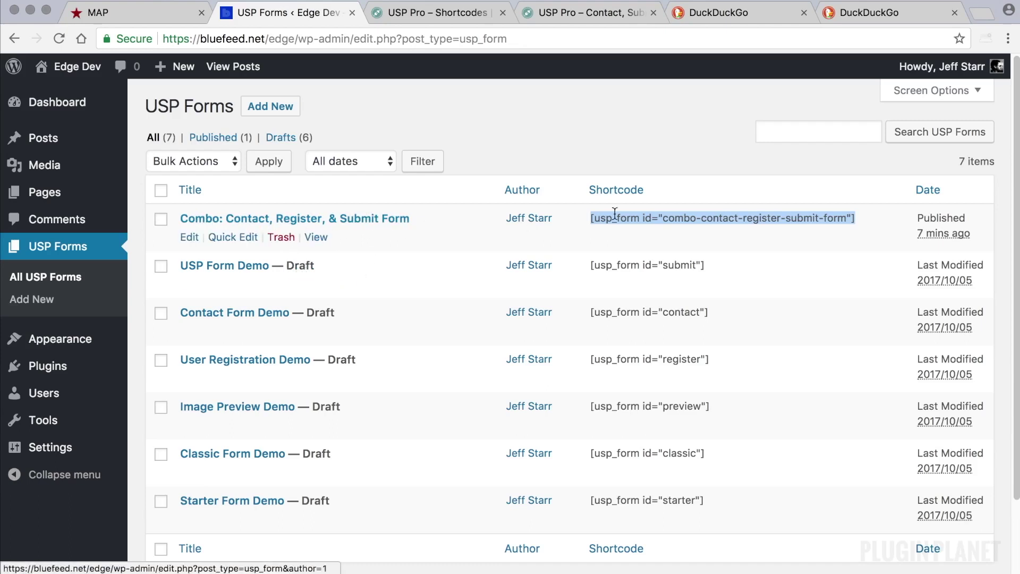
pyautogui.moveTo(866, 216); pyautogui.dragTo(590, 215)
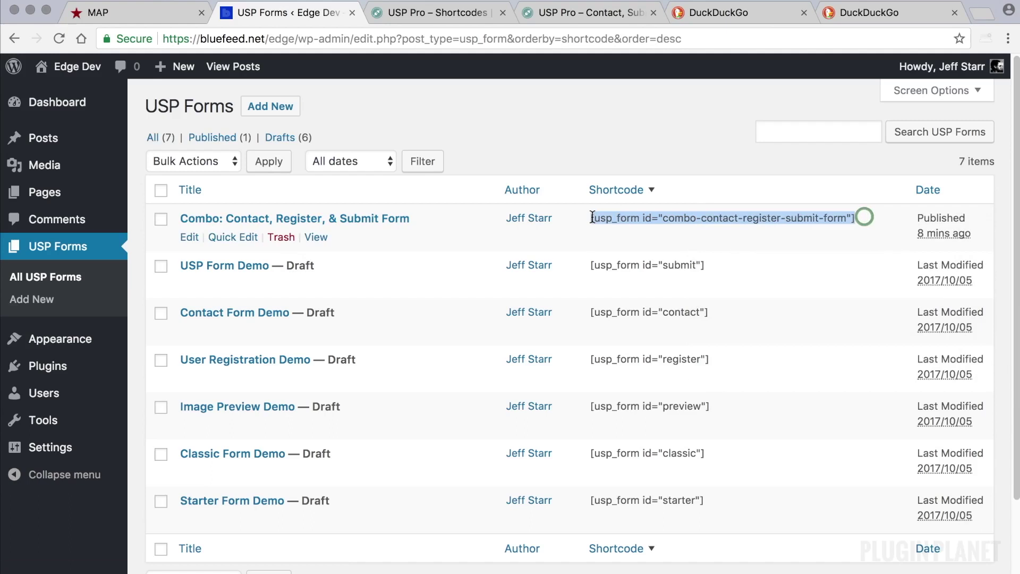
pyautogui.scroll(-1, 600, 215)
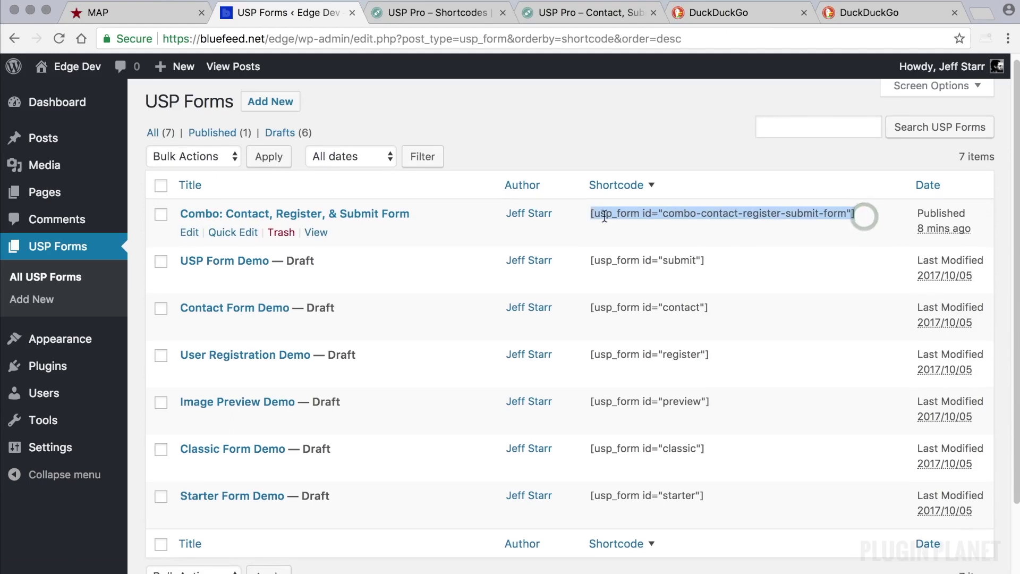
# Open Example Page for editing and update it with [usp_form id="combo-contact-register-submit-form"] as its content.
pyautogui.click(53, 187)
pyautogui.click(214, 312)
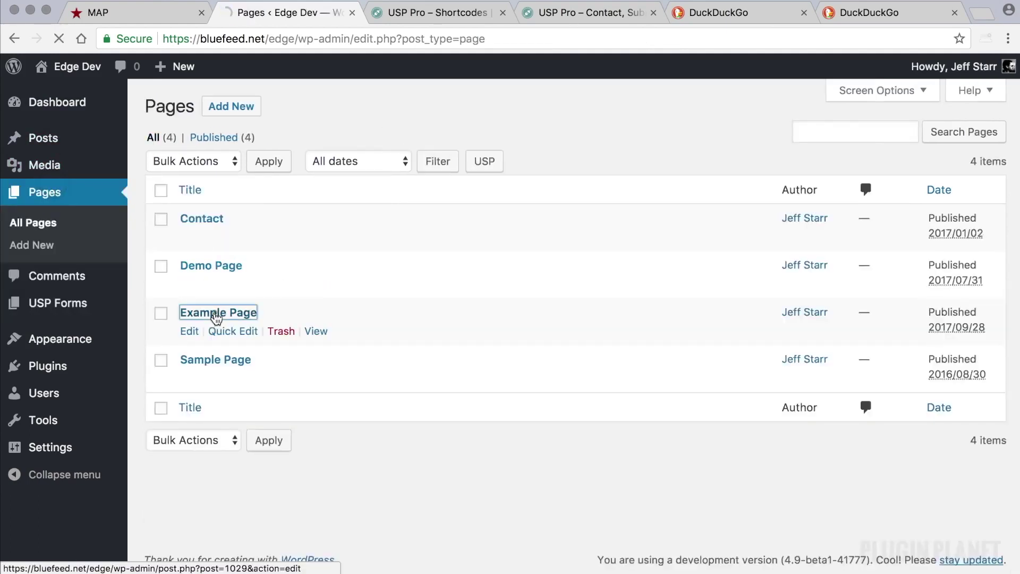
pyautogui.click(290, 299)
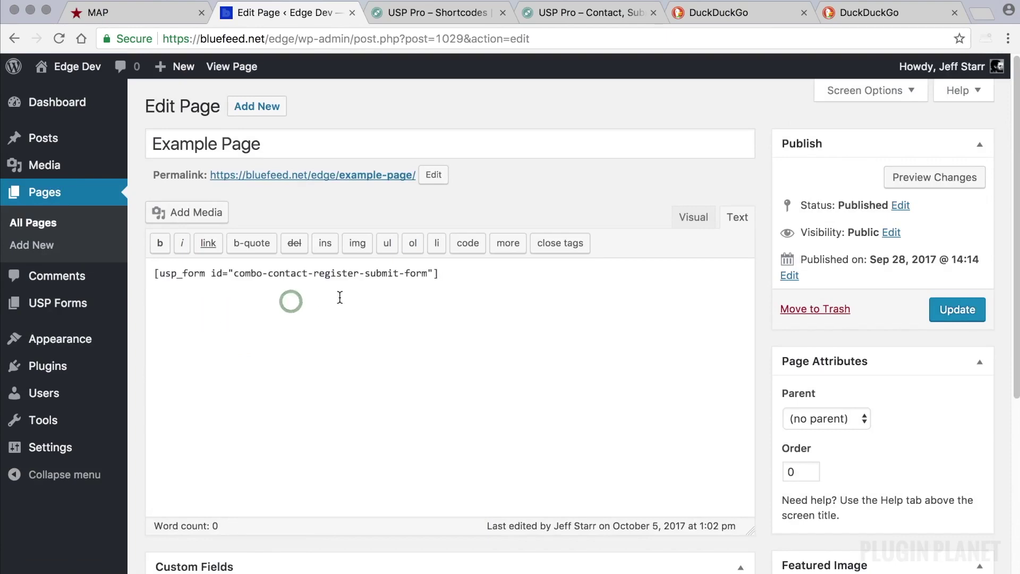
pyautogui.click(976, 308)
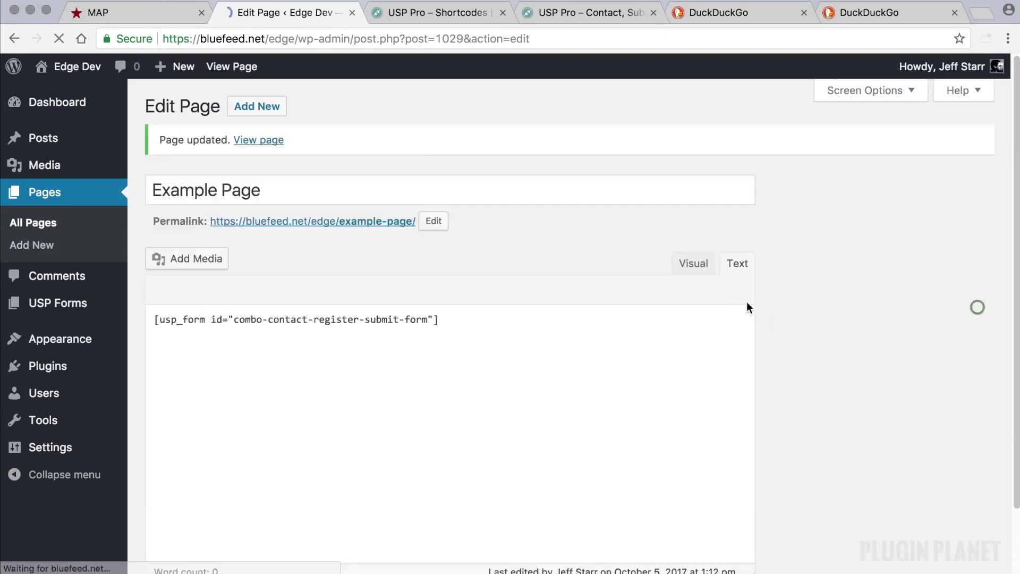
# Open the published Example Page in a new tab and bring the whole combo form into view.
pyautogui.rightClick(270, 142)
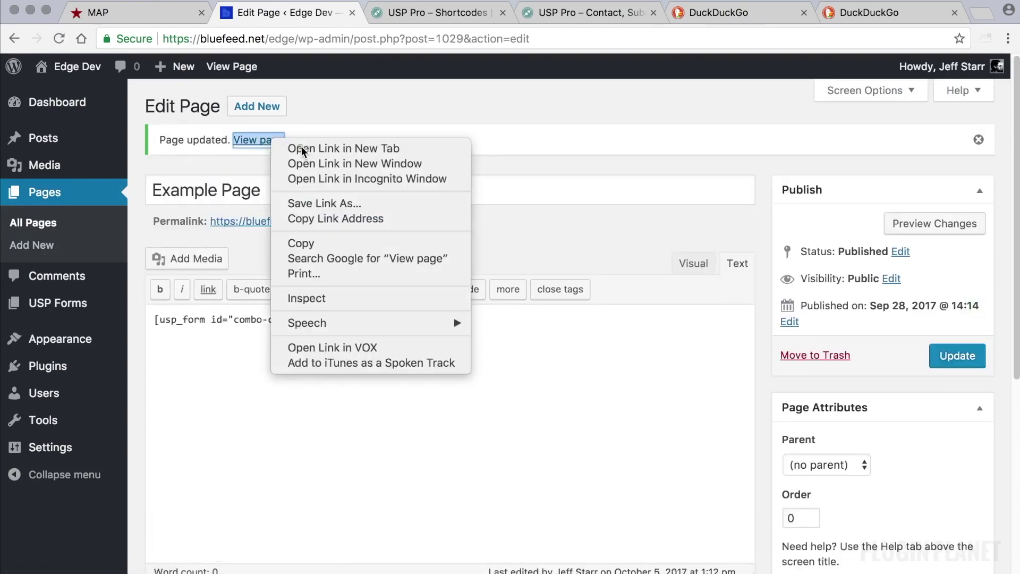
pyautogui.click(293, 85)
pyautogui.click(395, 13)
pyautogui.scroll(-3, 654, 250)
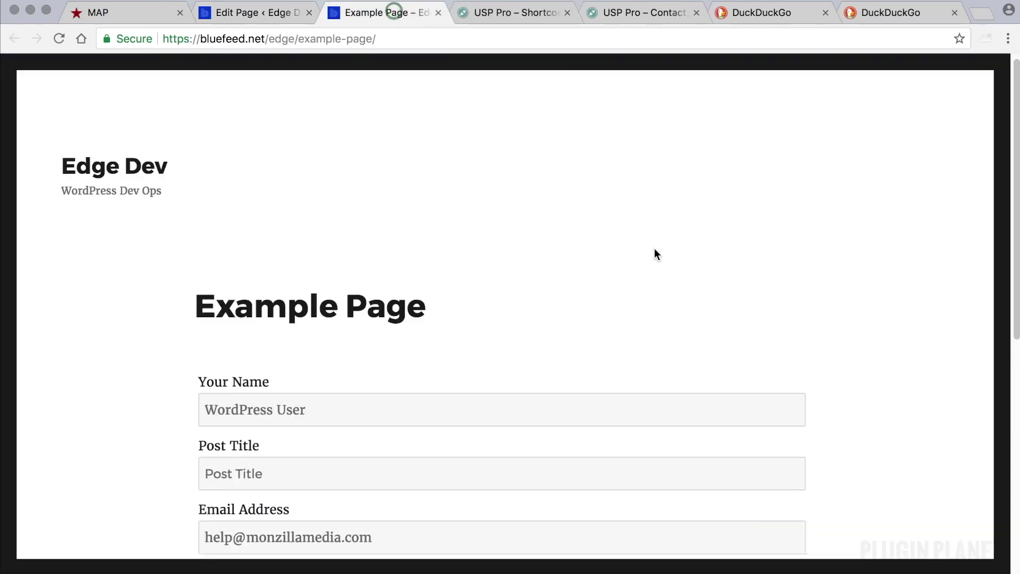
pyautogui.scroll(-3, 655, 248)
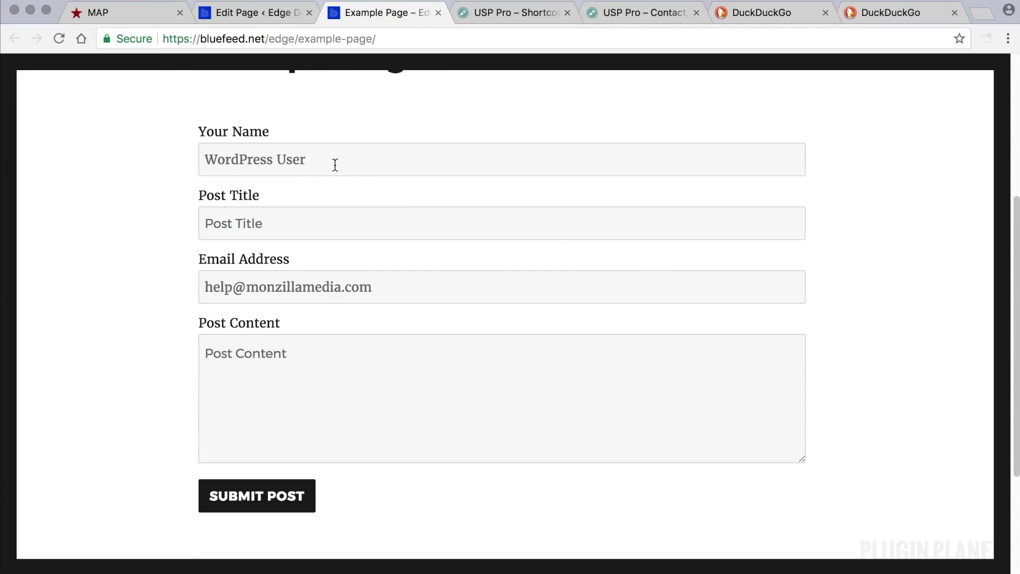
# Compare the form's prefilled name and email fields with the logged-in account shown in the page editor.
pyautogui.moveTo(321, 160); pyautogui.dragTo(202, 157)
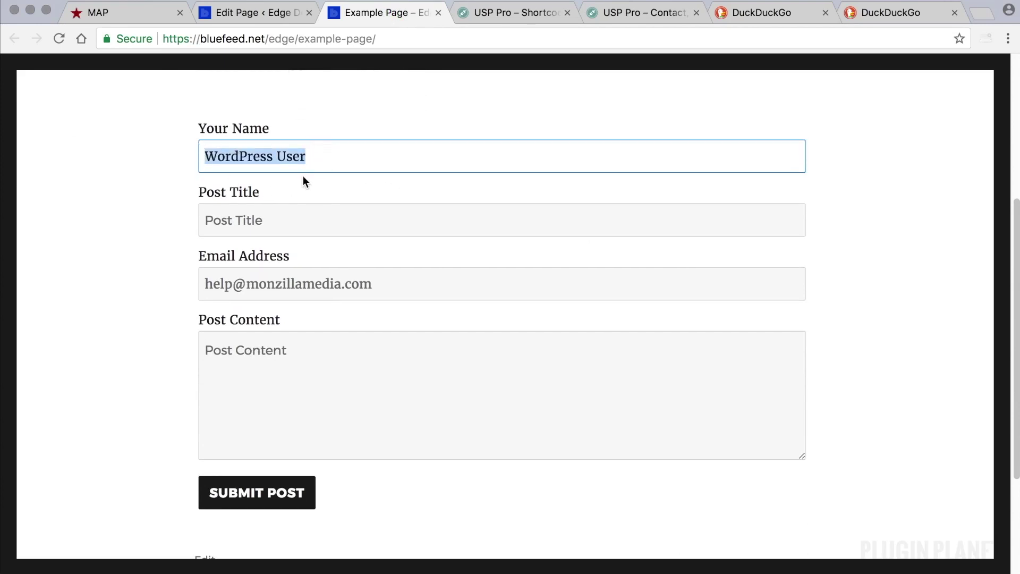
pyautogui.click(283, 12)
pyautogui.moveTo(957, 67)
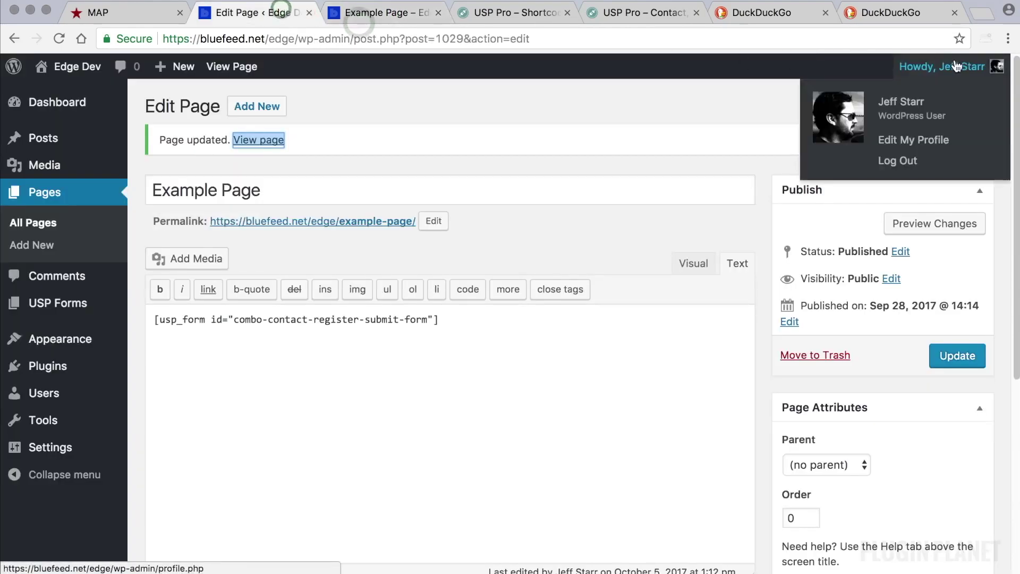
pyautogui.click(396, 17)
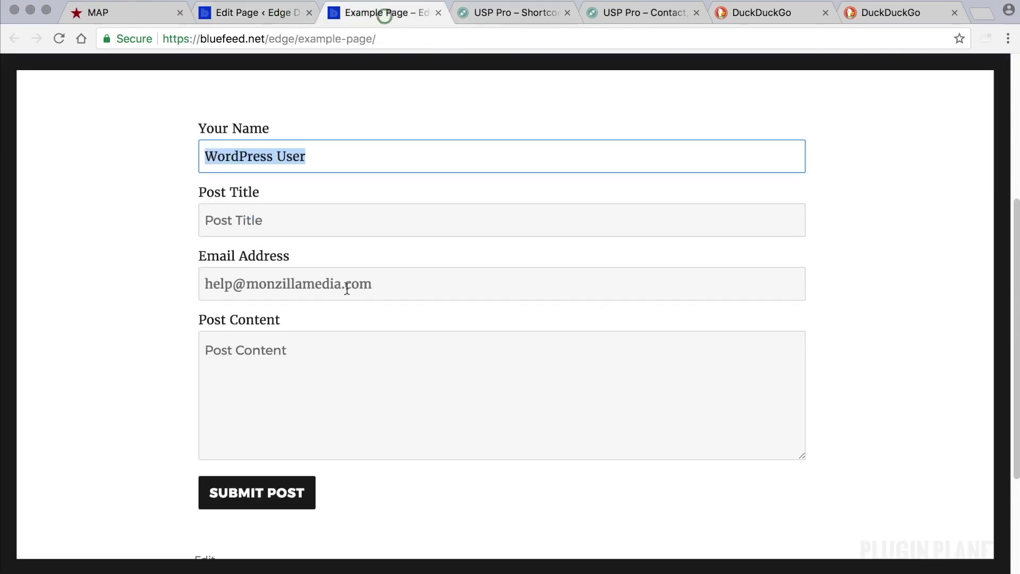
pyautogui.click(371, 276)
pyautogui.moveTo(403, 280); pyautogui.dragTo(172, 275)
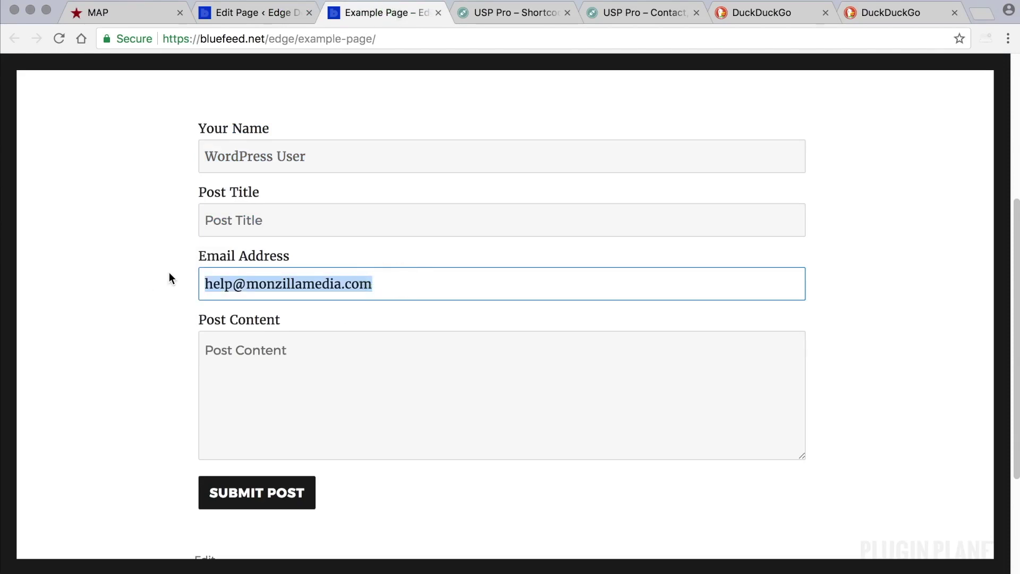
pyautogui.click(172, 272)
pyautogui.click(257, 15)
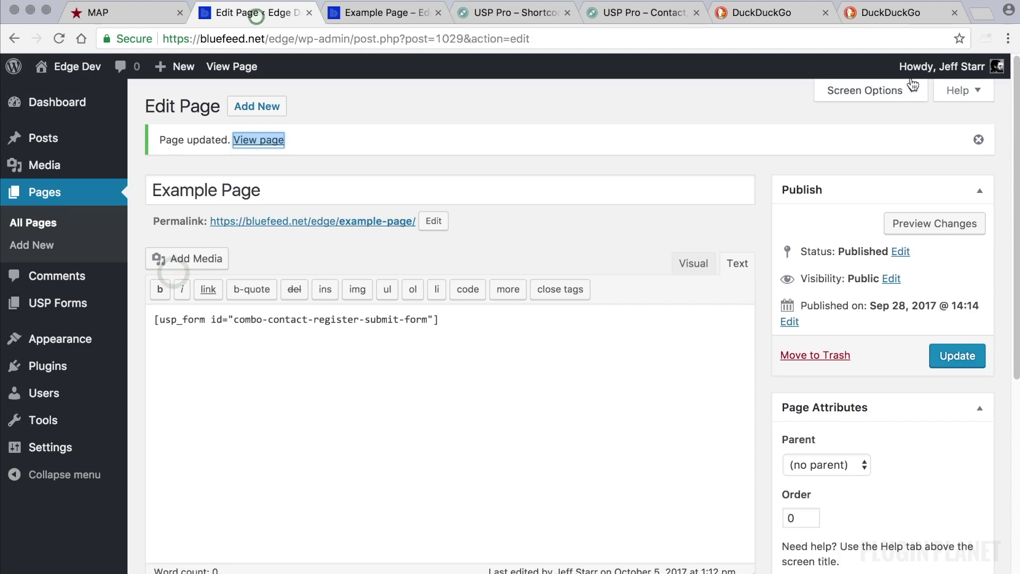
pyautogui.click(380, 12)
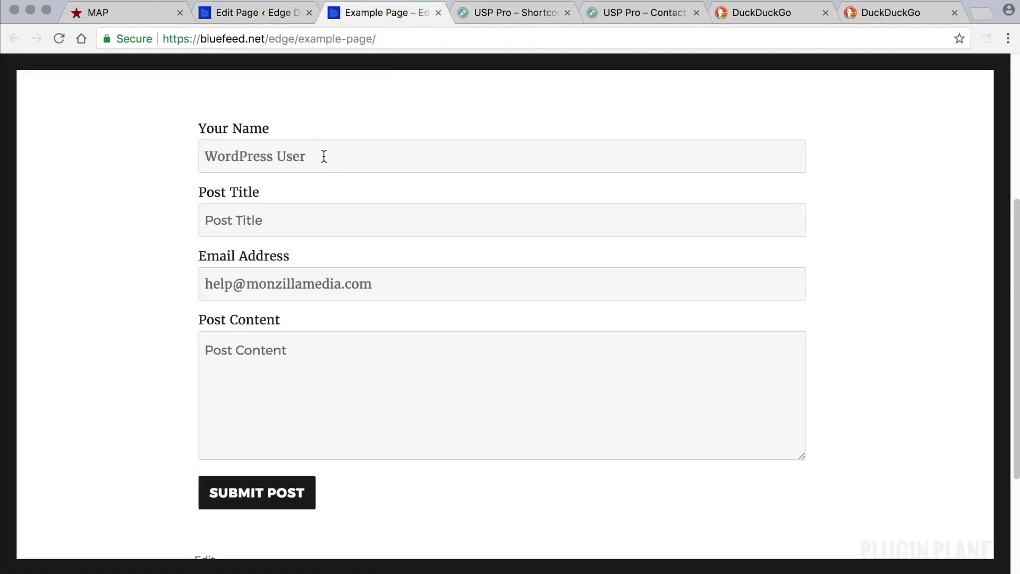
pyautogui.click(273, 15)
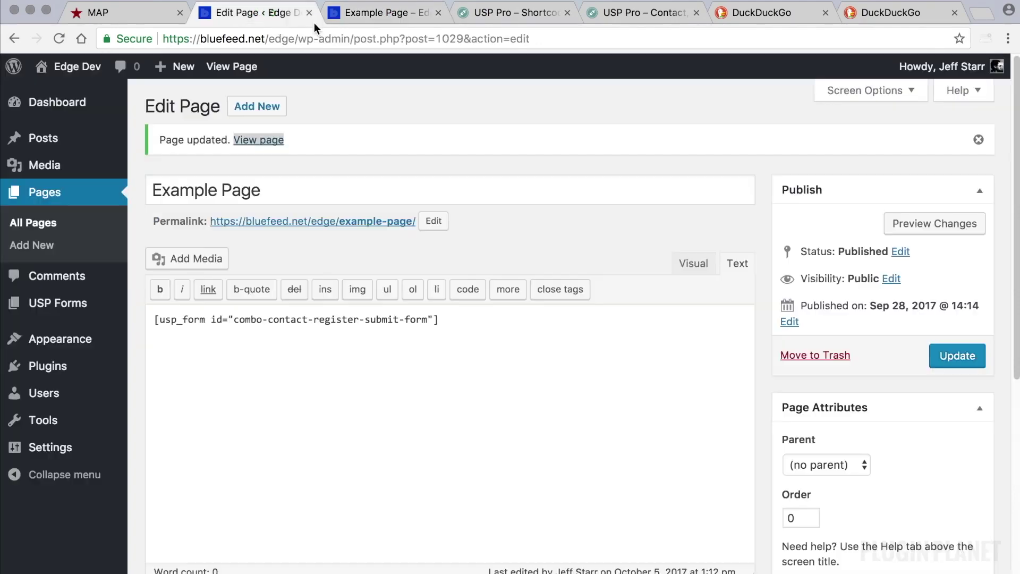
pyautogui.moveTo(922, 123)
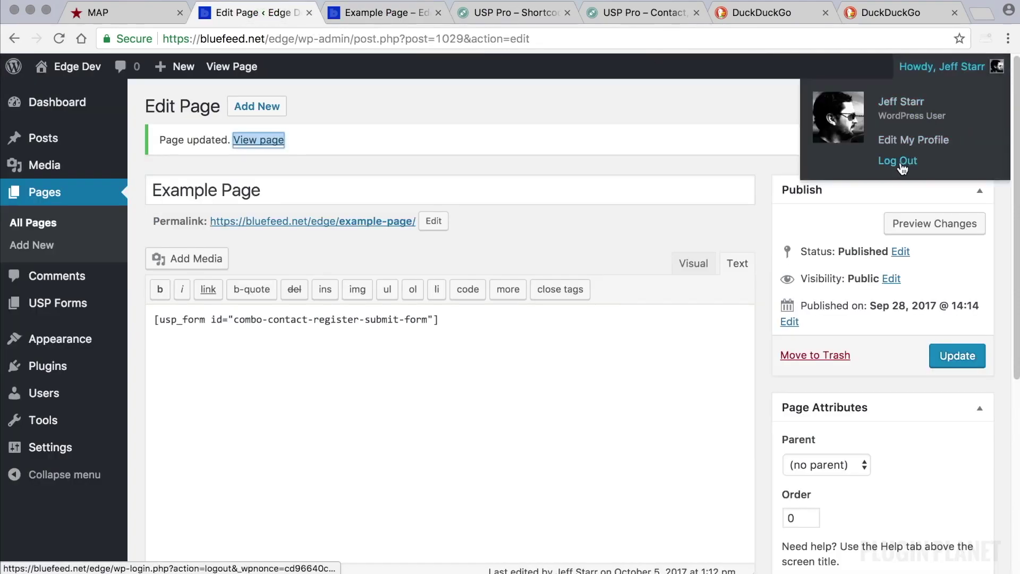
pyautogui.click(374, 15)
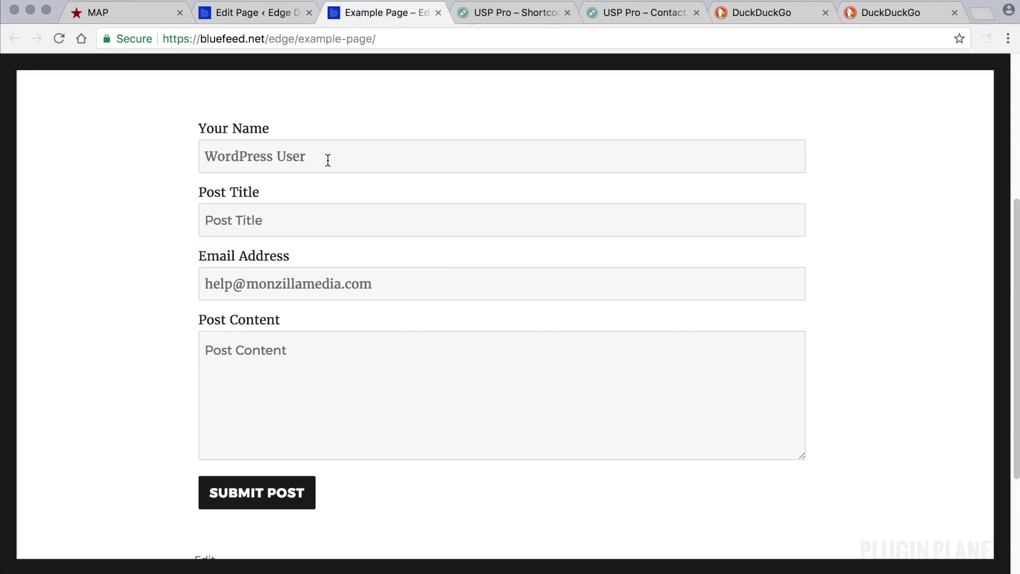
pyautogui.click(400, 42)
pyautogui.press('super+c')
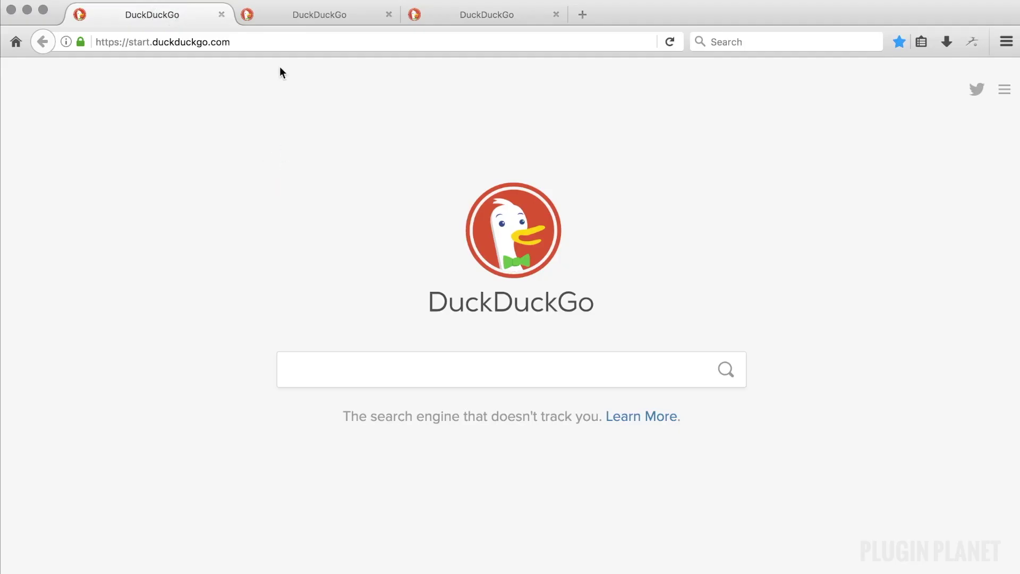
pyautogui.click(268, 42)
pyautogui.press('super+v')
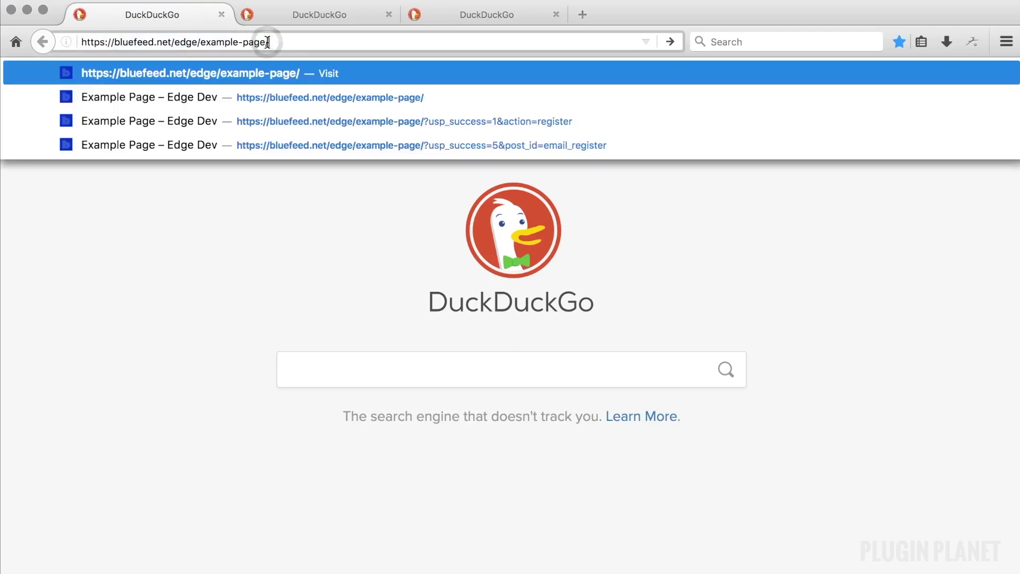
pyautogui.press('Escape')
pyautogui.press('Return')
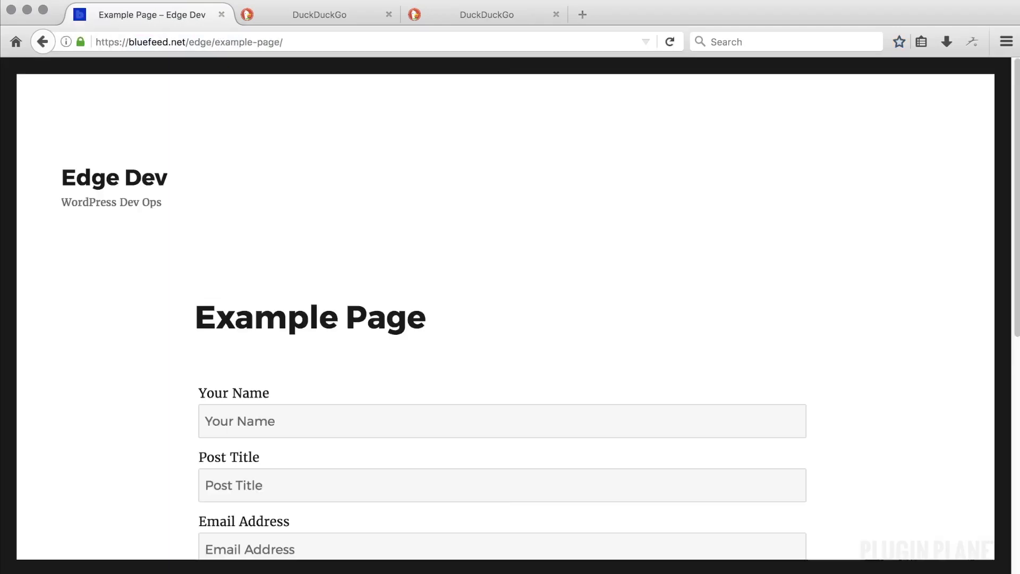
# Examine the combo form as a logged-out visitor, checking its Your Name and Email Address fields.
pyautogui.scroll(-5, 415, 222)
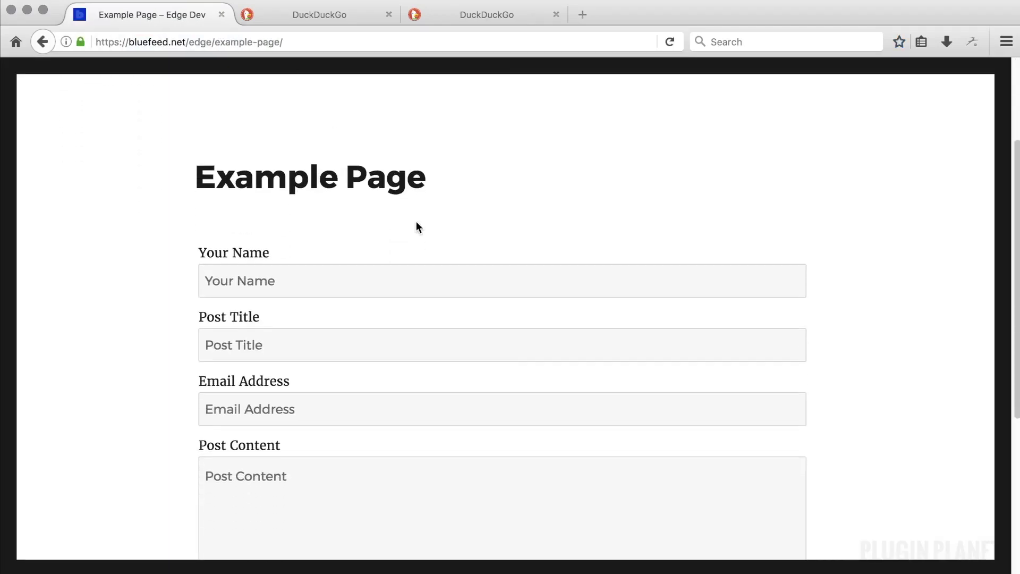
pyautogui.scroll(-1, 417, 222)
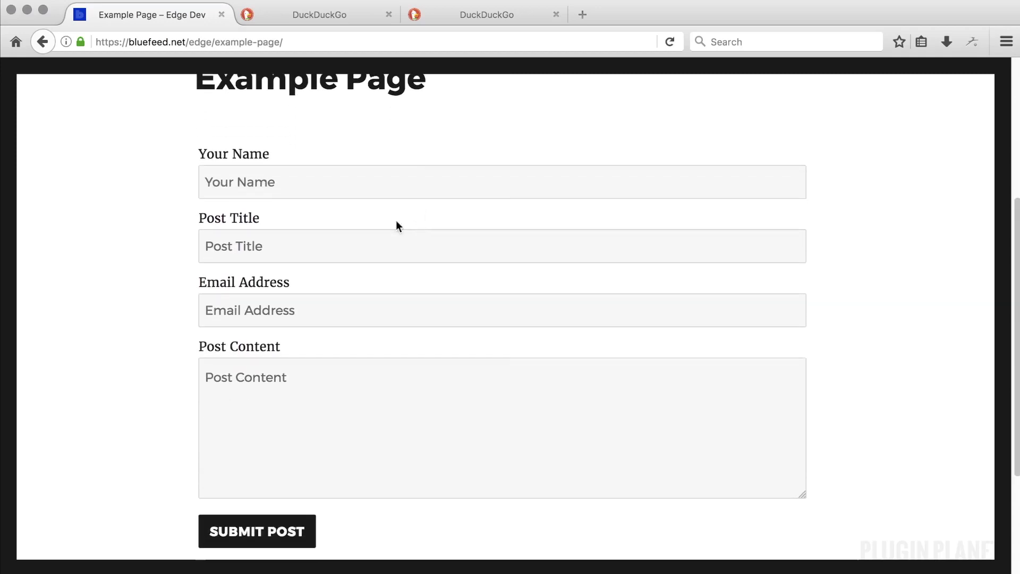
pyautogui.click(274, 176)
pyautogui.click(267, 308)
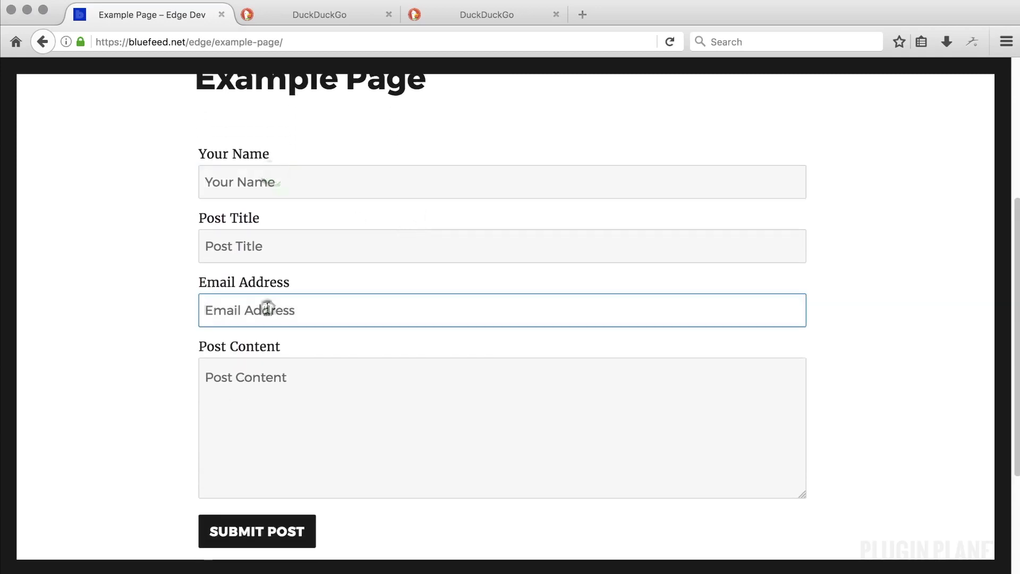
pyautogui.scroll(-1, 267, 309)
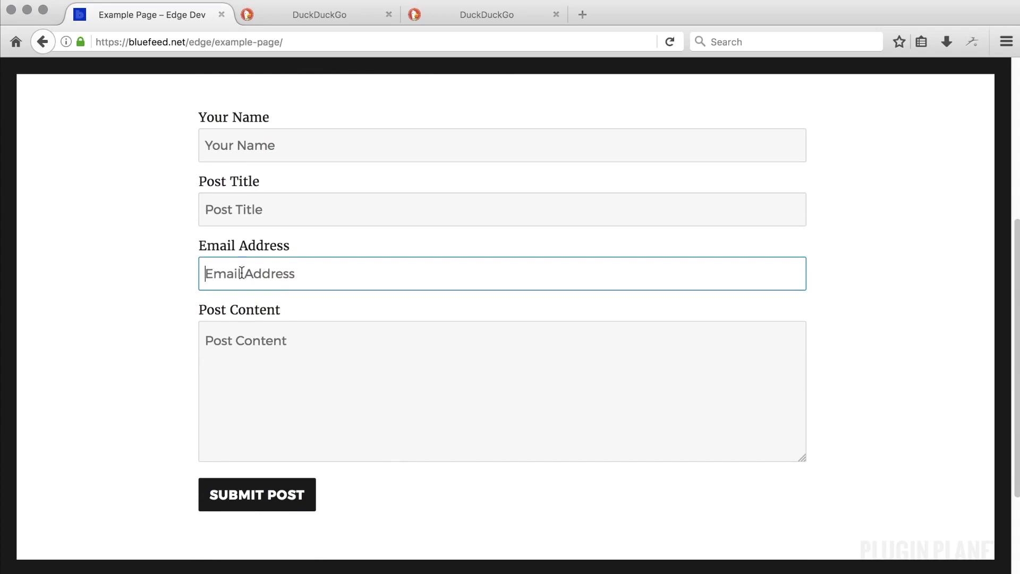
pyautogui.click(173, 273)
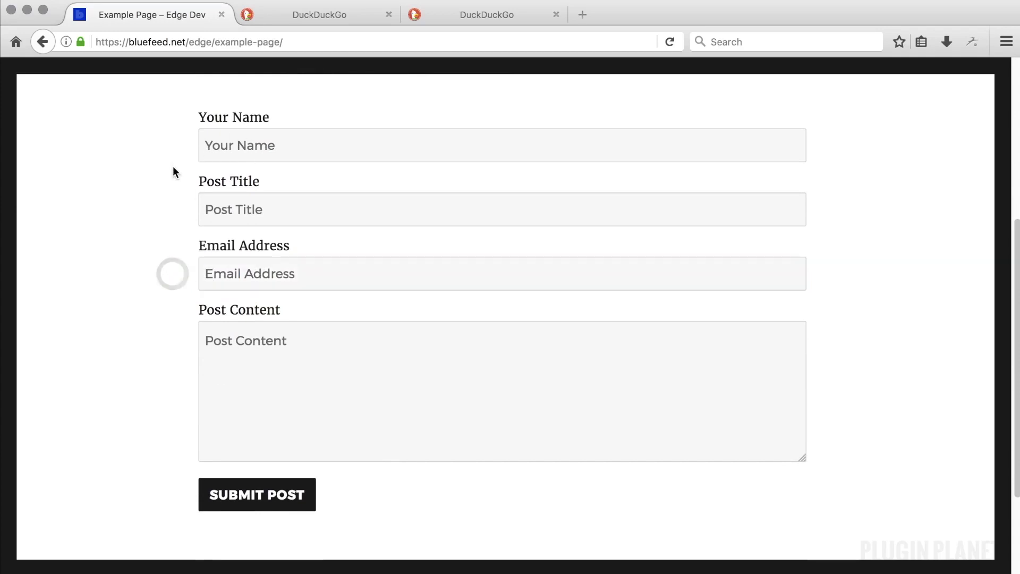
# Fill in the form with "Test Post" as both name and post title, and enter a sample email address.
pyautogui.click(271, 140)
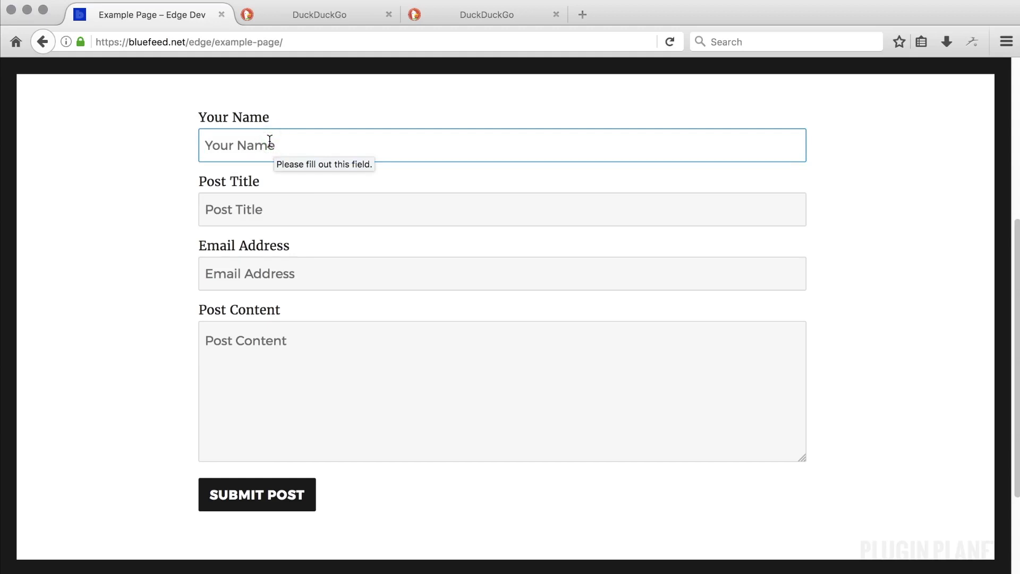
pyautogui.write('Test Post')
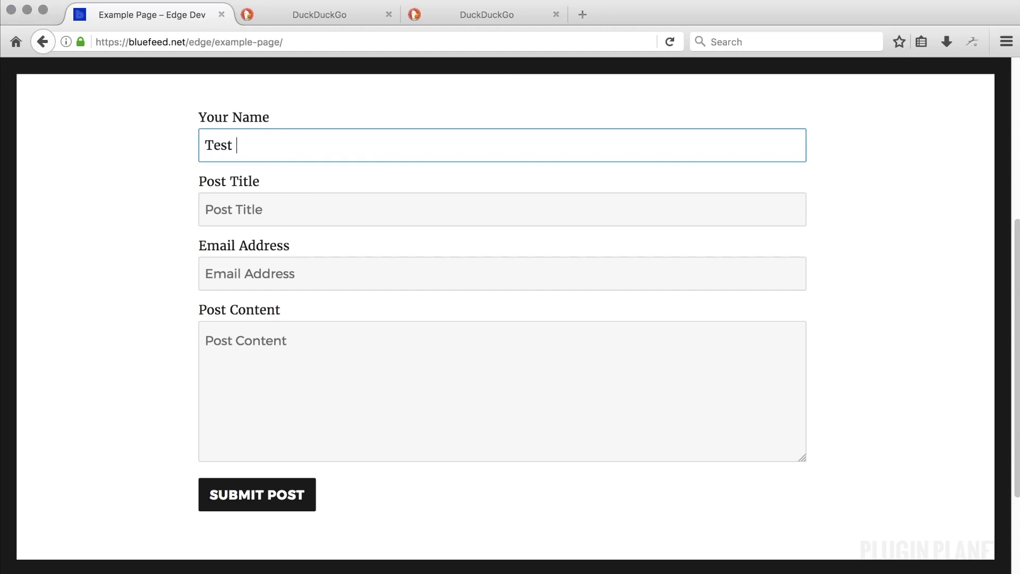
pyautogui.click(292, 207)
pyautogui.write('Test Post')
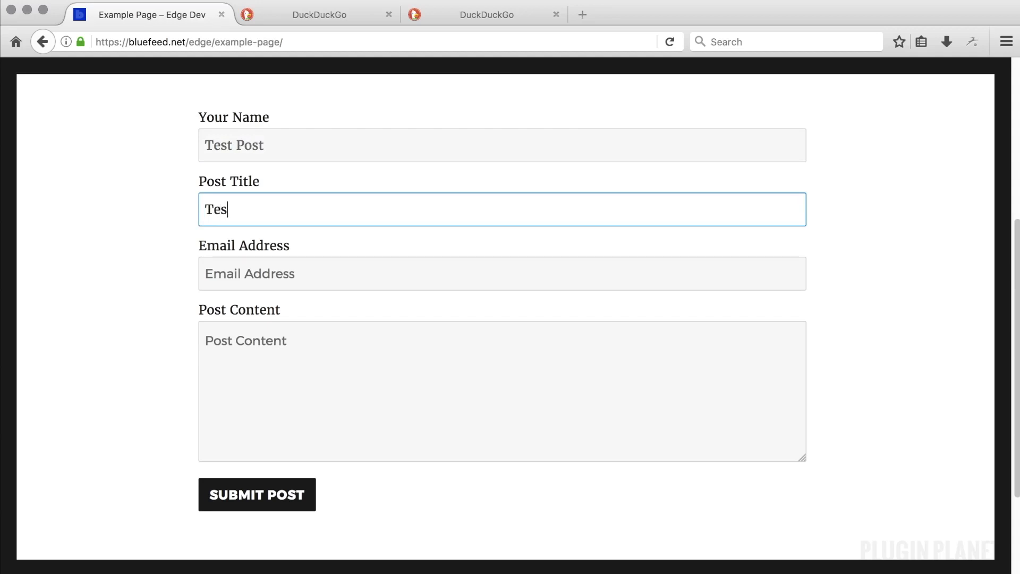
pyautogui.click(326, 284)
pyautogui.write('email@example.com')
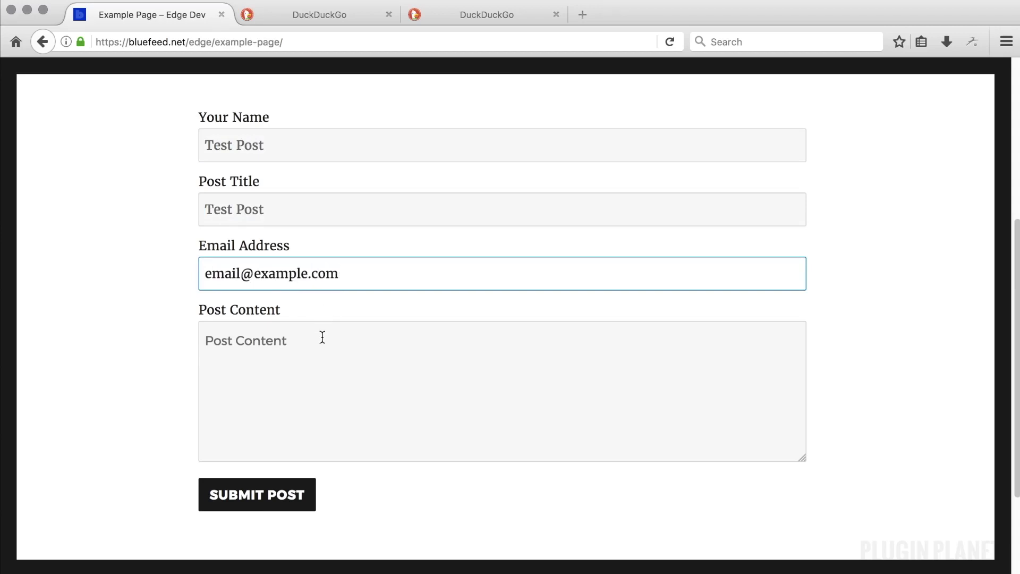
# Enter "Lorem ipsum.." as the post content, submit the form, and read the confirmation message.
pyautogui.click(322, 337)
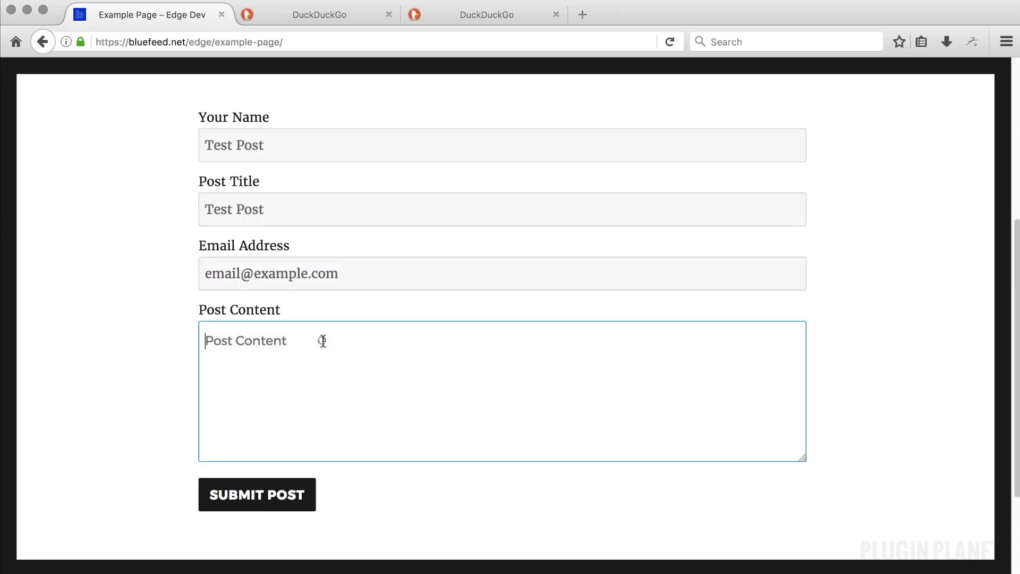
pyautogui.write('Lorem ipsum..')
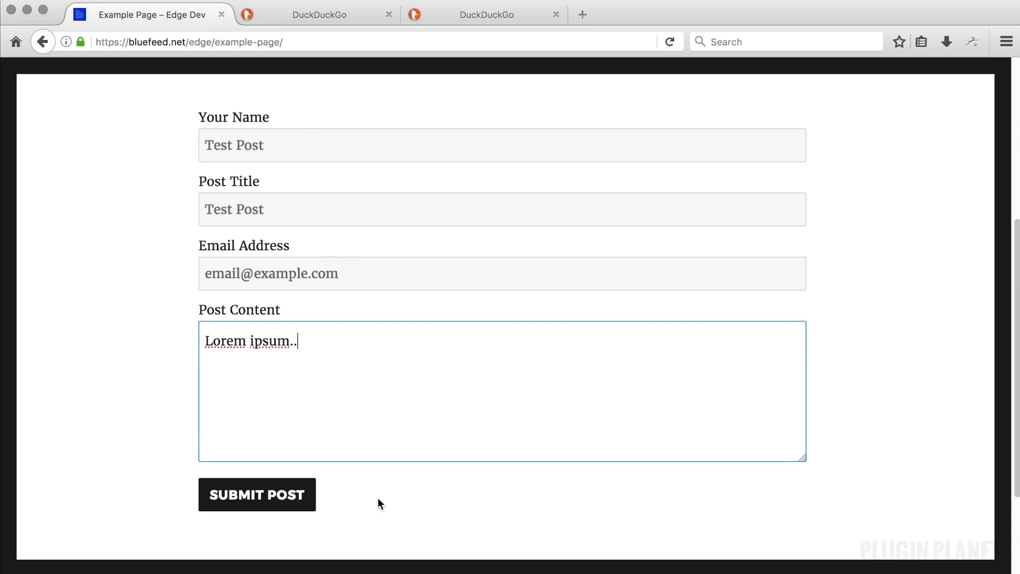
pyautogui.click(313, 497)
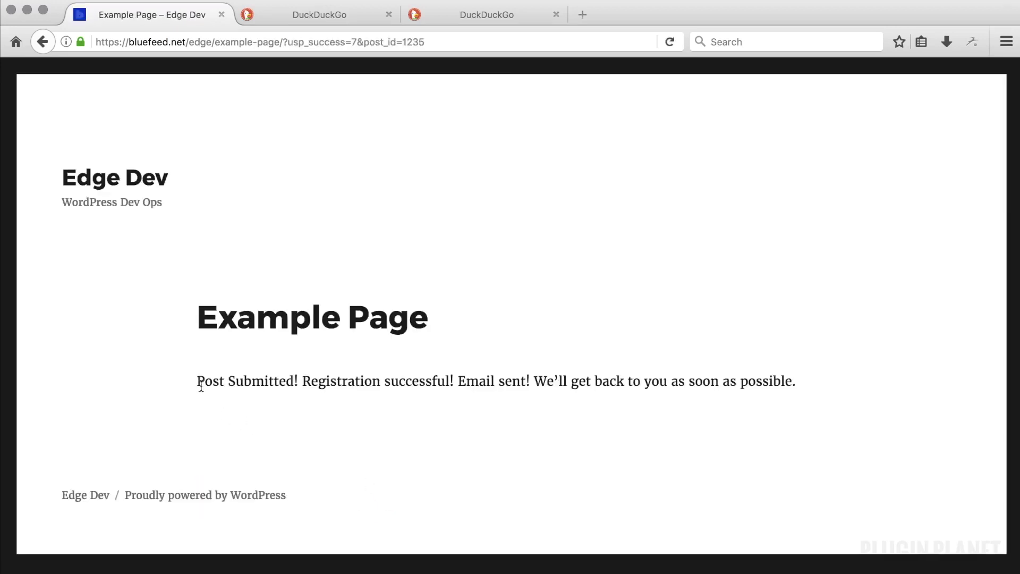
pyautogui.moveTo(201, 385); pyautogui.dragTo(528, 381)
pyautogui.click(513, 420)
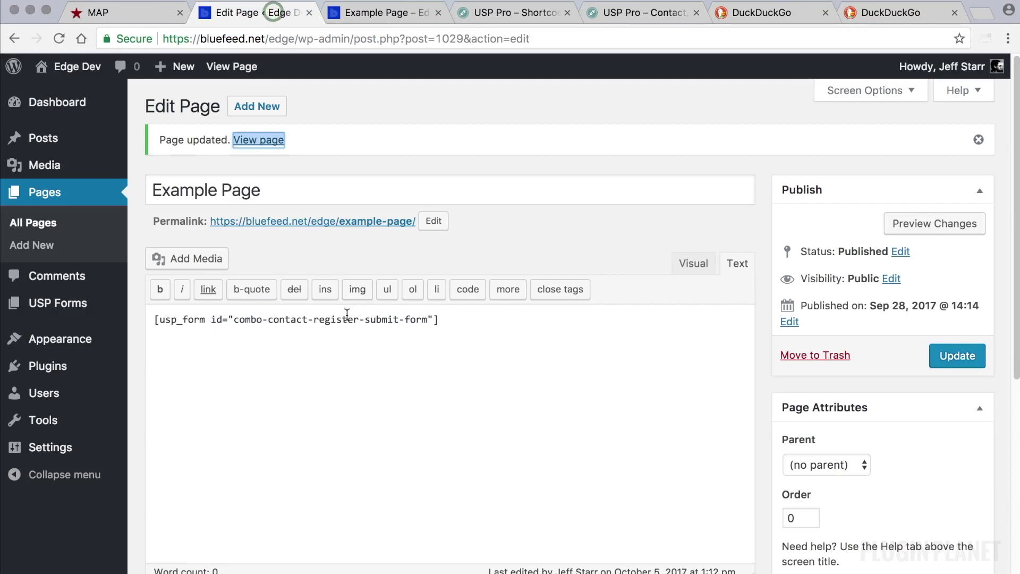
# Switch back to the WordPress admin in Chrome and open the submitted "Test Post" draft to check its title and content.
pyautogui.click(334, 342)
pyautogui.moveTo(51, 352)
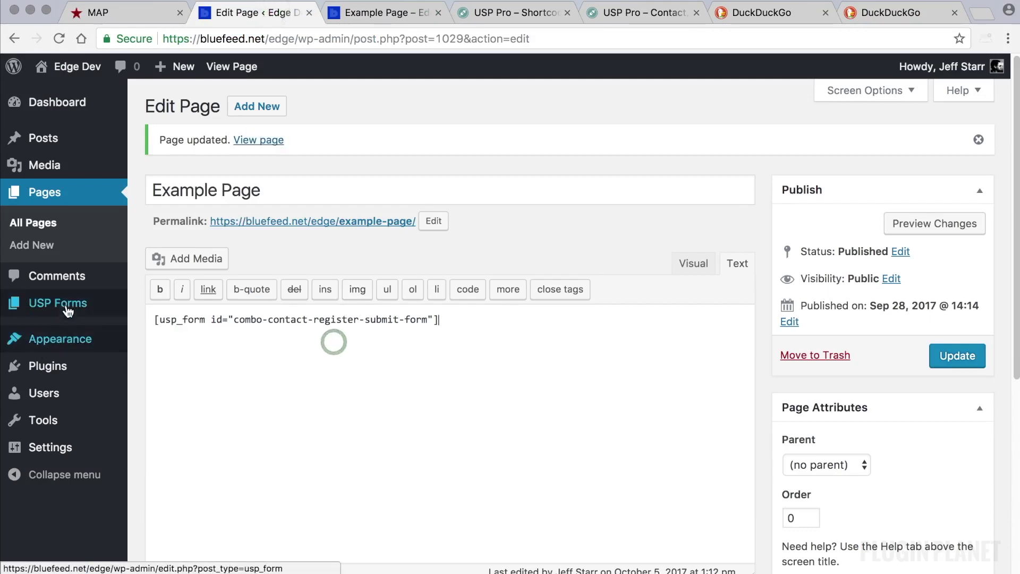
pyautogui.moveTo(64, 398)
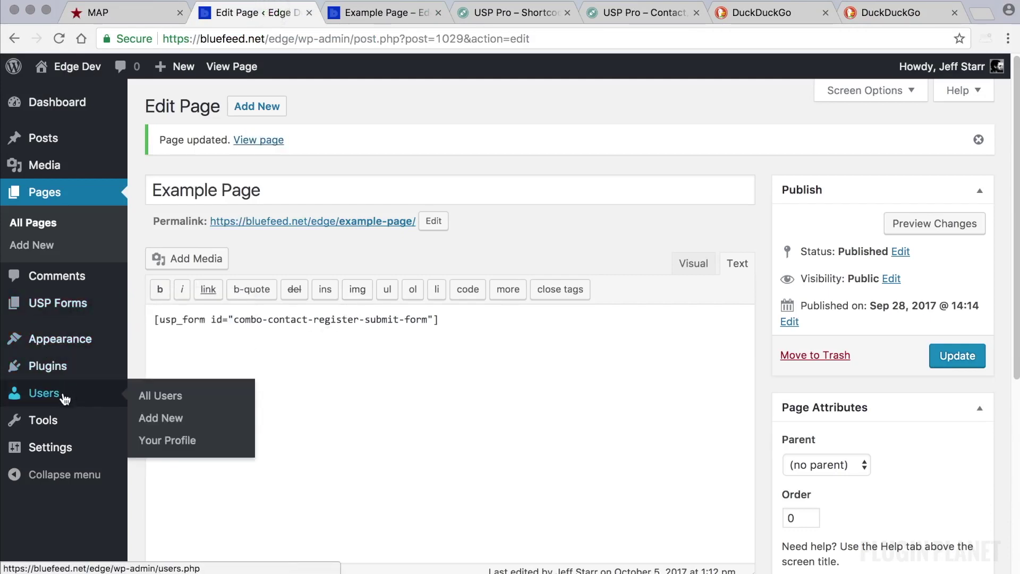
pyautogui.click(77, 144)
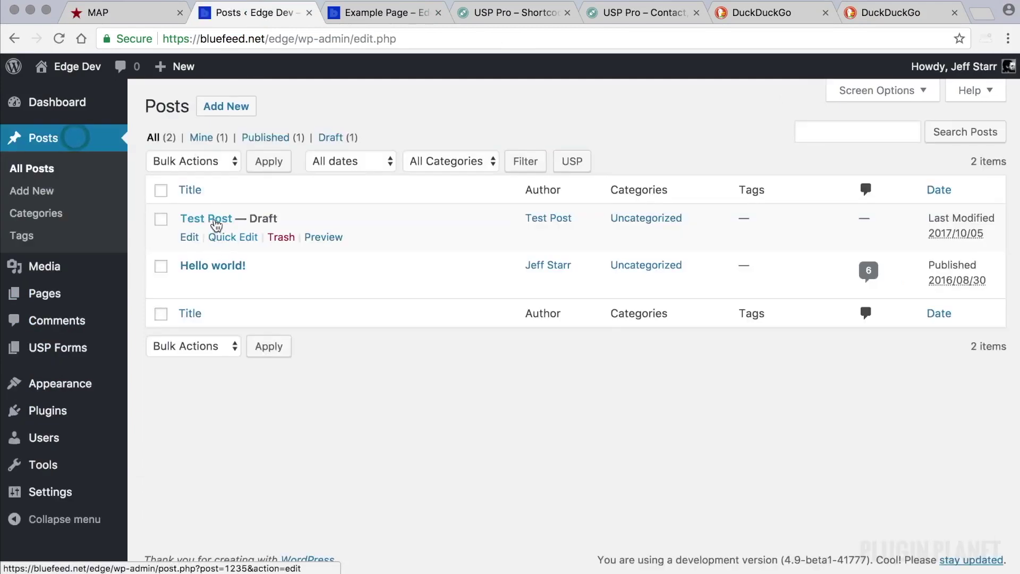
pyautogui.click(216, 220)
pyautogui.moveTo(234, 273); pyautogui.dragTo(154, 273)
pyautogui.click(212, 299)
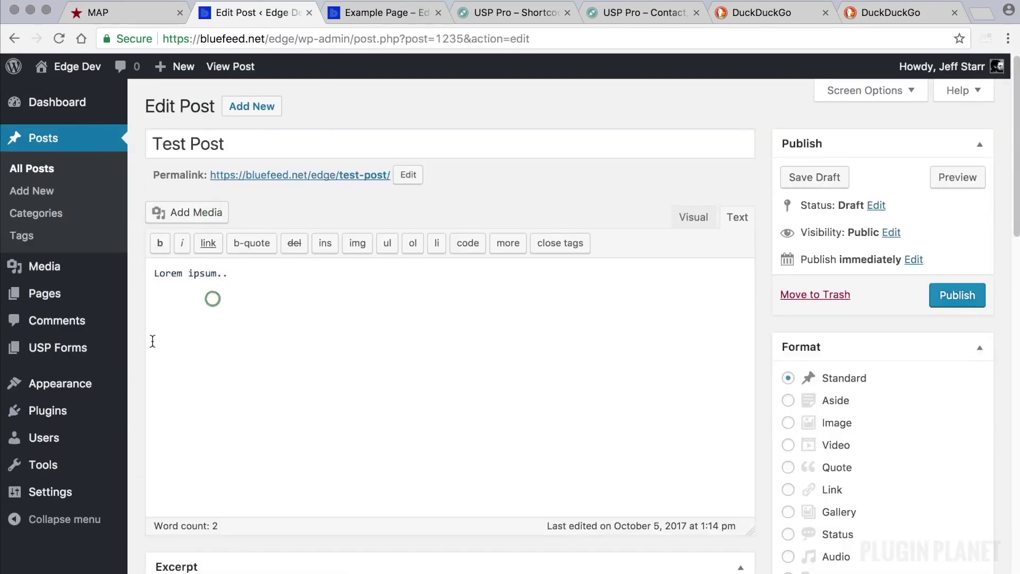
# List the site's users and check the newly registered account's username, email and role.
pyautogui.click(75, 438)
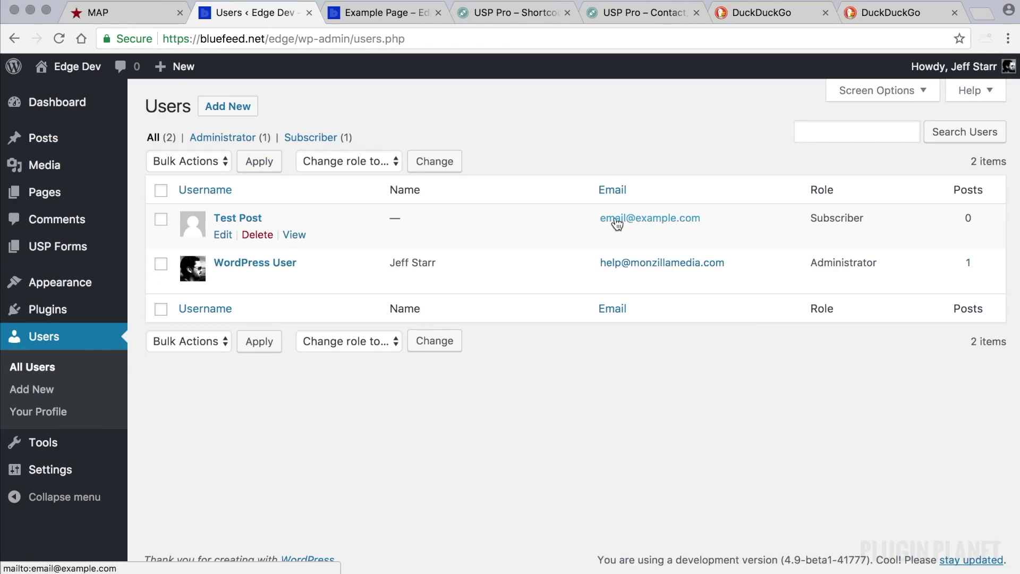
pyautogui.click(577, 140)
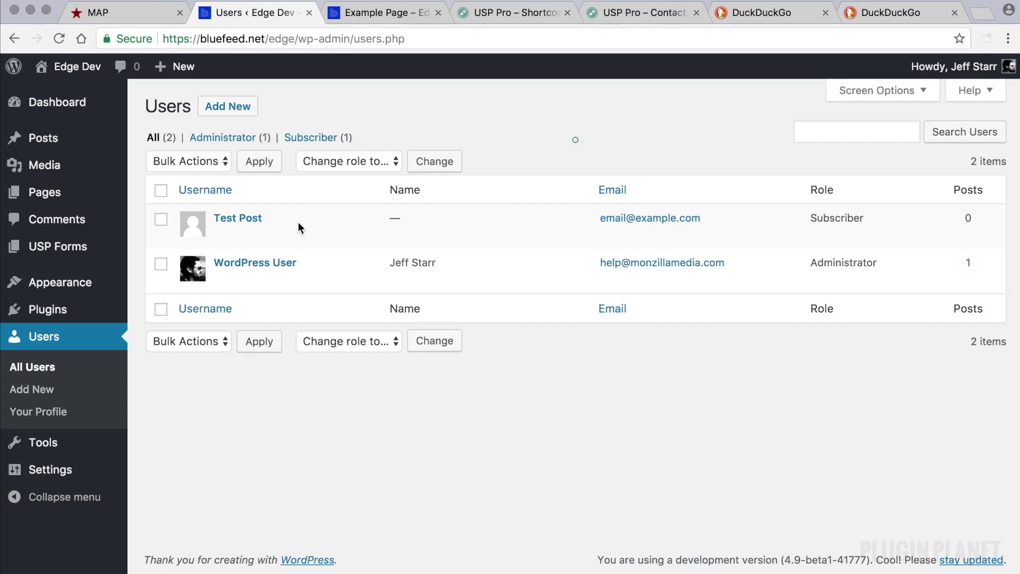
# Open "Combo: Contact, Register, & Submit Form" in the USP form editor and review its field shortcodes.
pyautogui.click(57, 248)
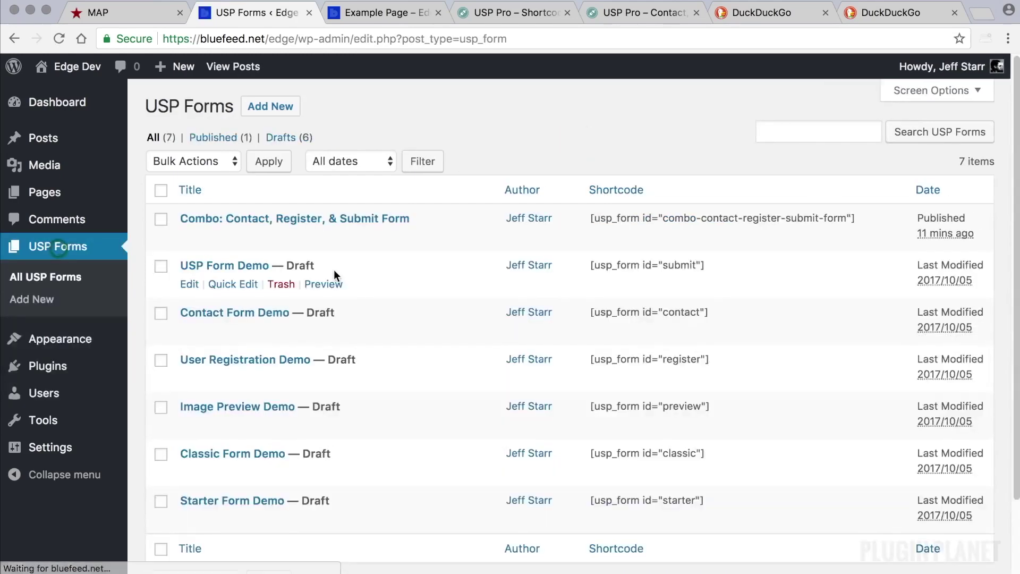
pyautogui.click(323, 220)
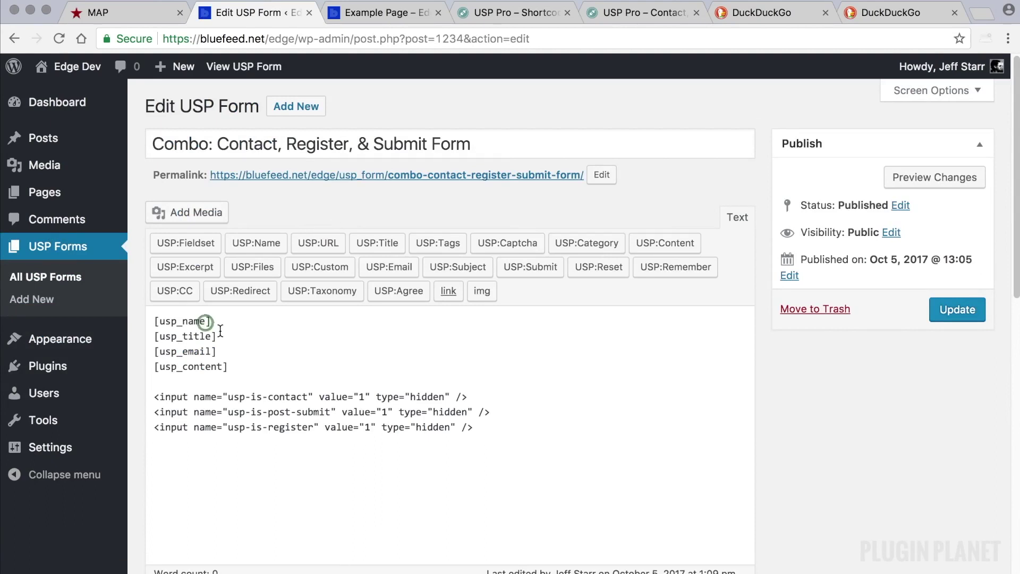
pyautogui.click(229, 334)
pyautogui.click(250, 382)
# Look through the USP Pro Shortcodes documentation for available form fields and their attributes, and return to the combo form's editor.
pyautogui.click(525, 12)
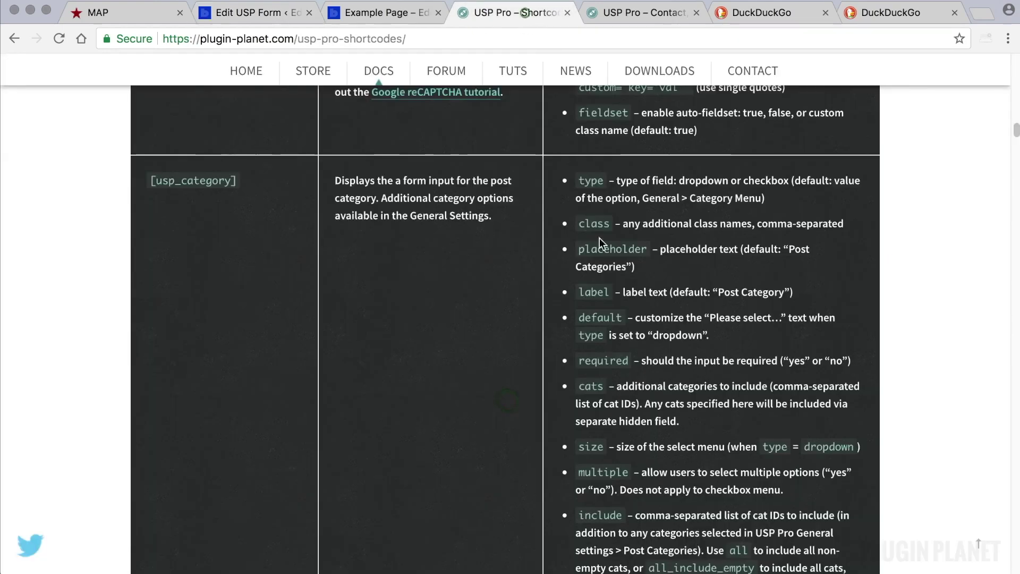
pyautogui.scroll(10, 600, 237)
pyautogui.scroll(15, 598, 248)
pyautogui.scroll(-12, 598, 248)
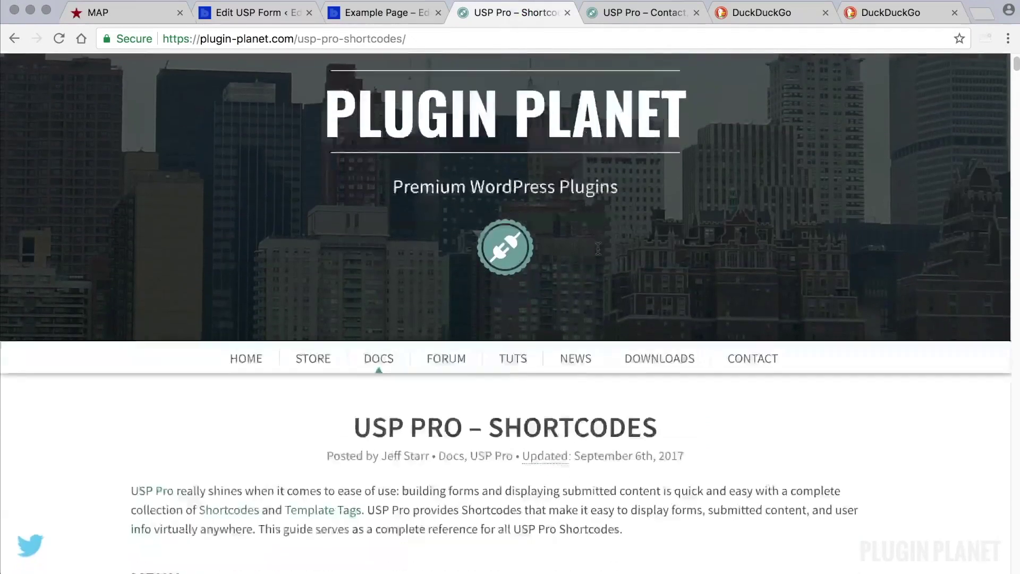
pyautogui.scroll(-10, 598, 248)
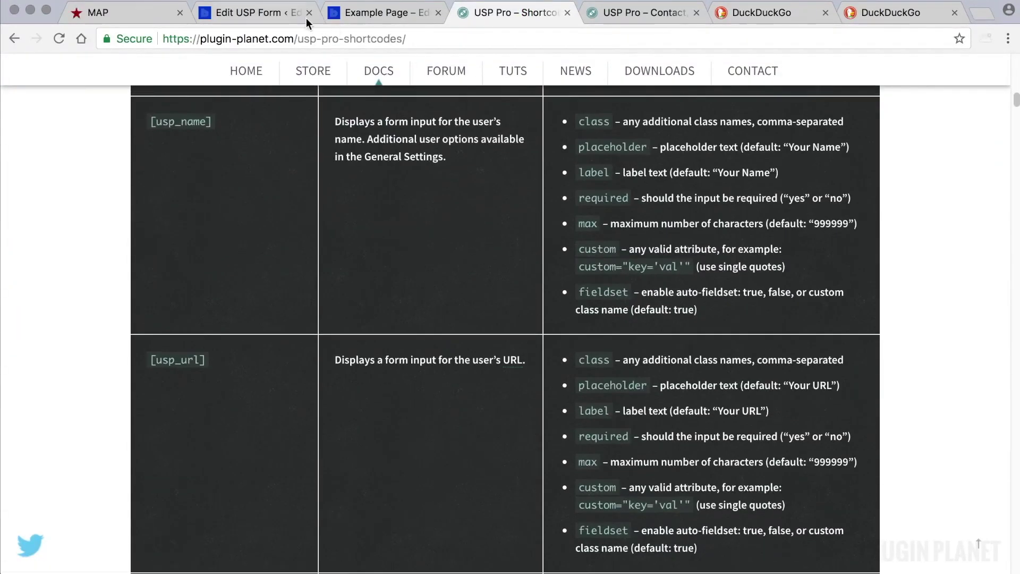
pyautogui.click(295, 17)
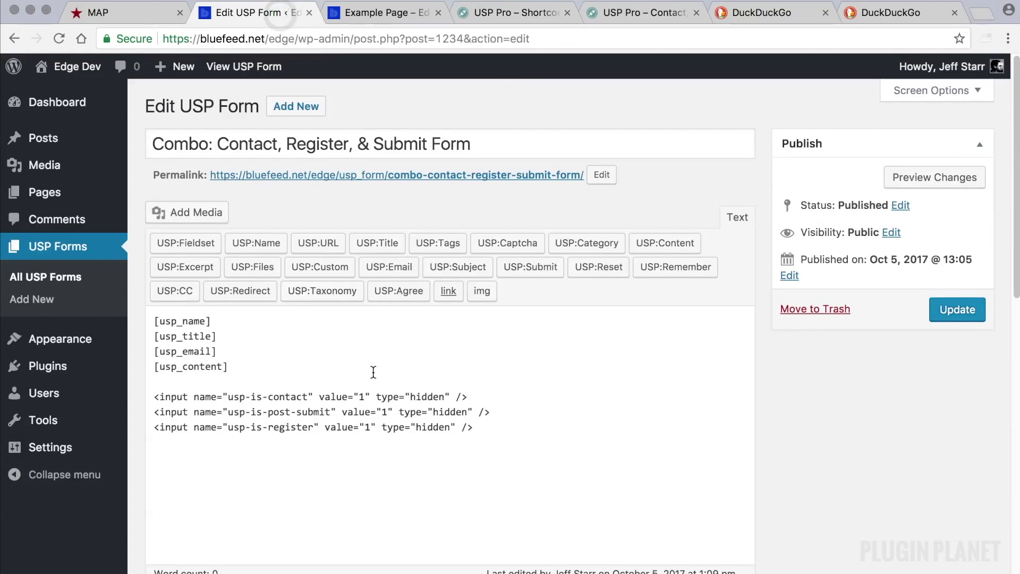
pyautogui.scroll(-2, 373, 372)
pyautogui.scroll(2, 373, 372)
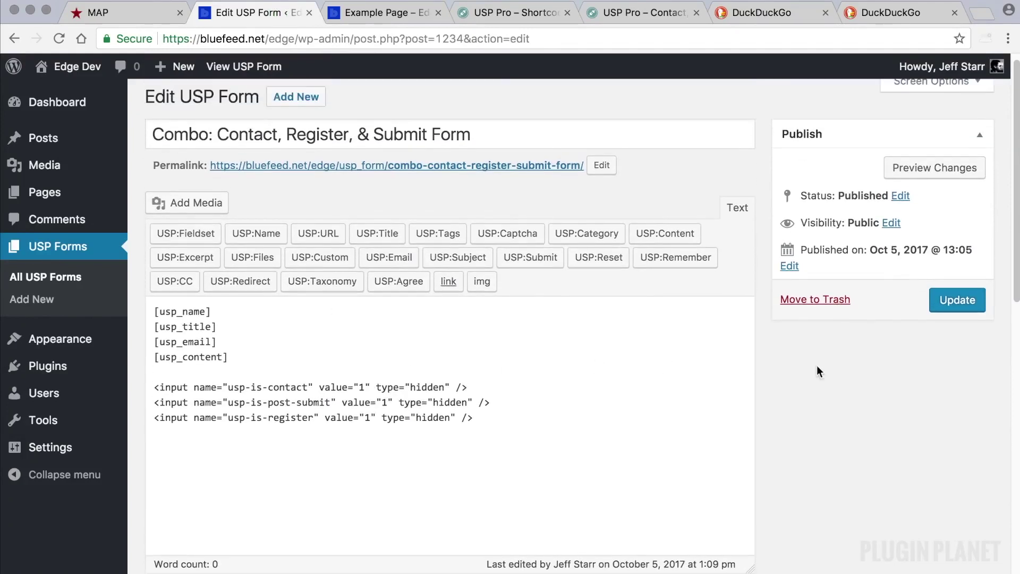
pyautogui.scroll(-3, 909, 367)
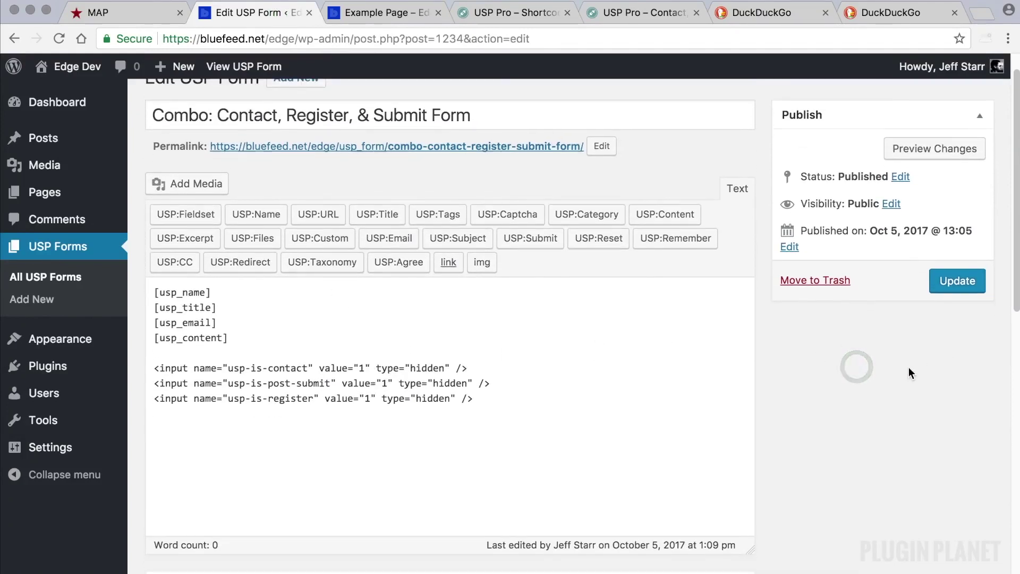
pyautogui.scroll(-1, 896, 372)
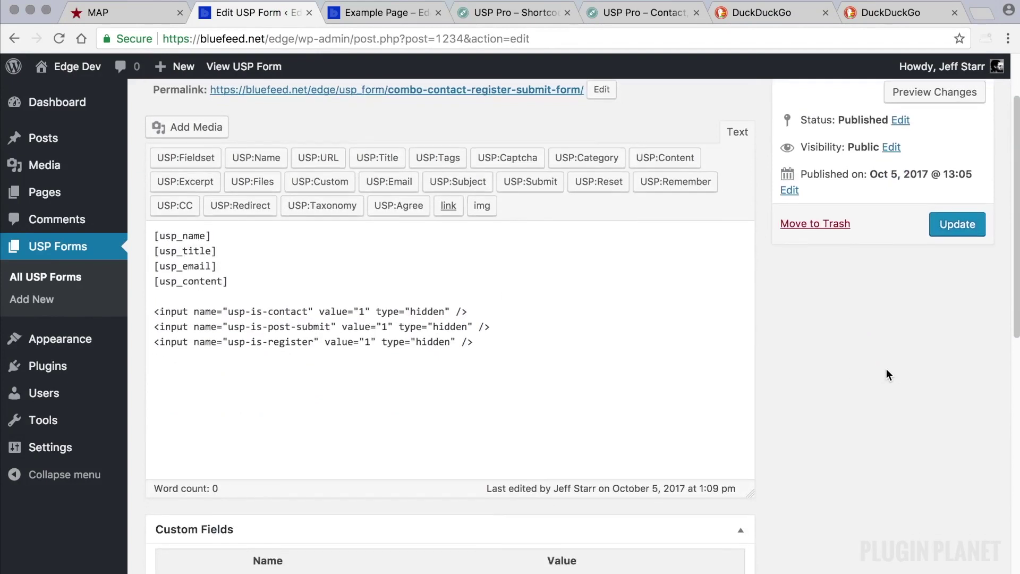
pyautogui.scroll(2, 897, 369)
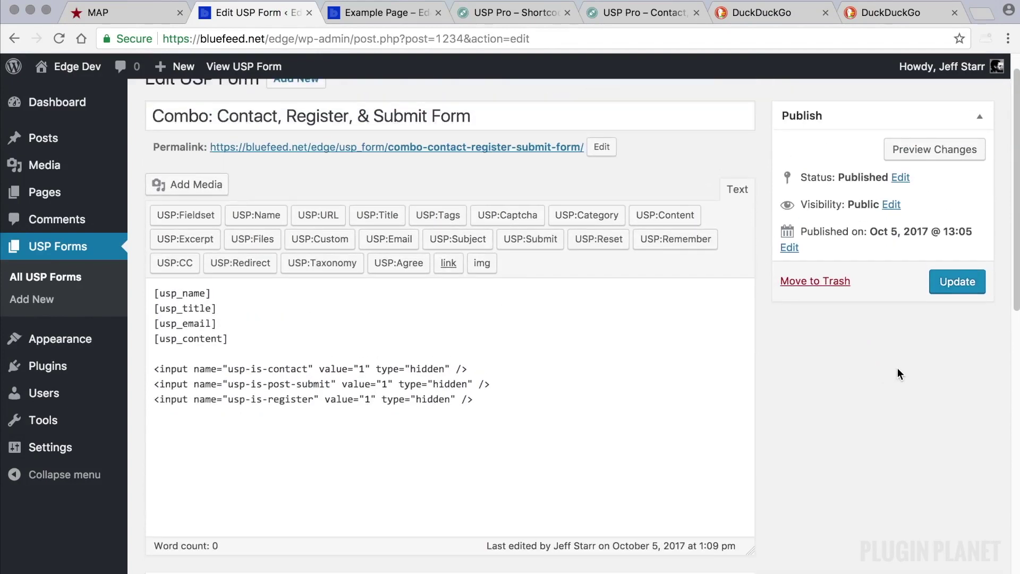